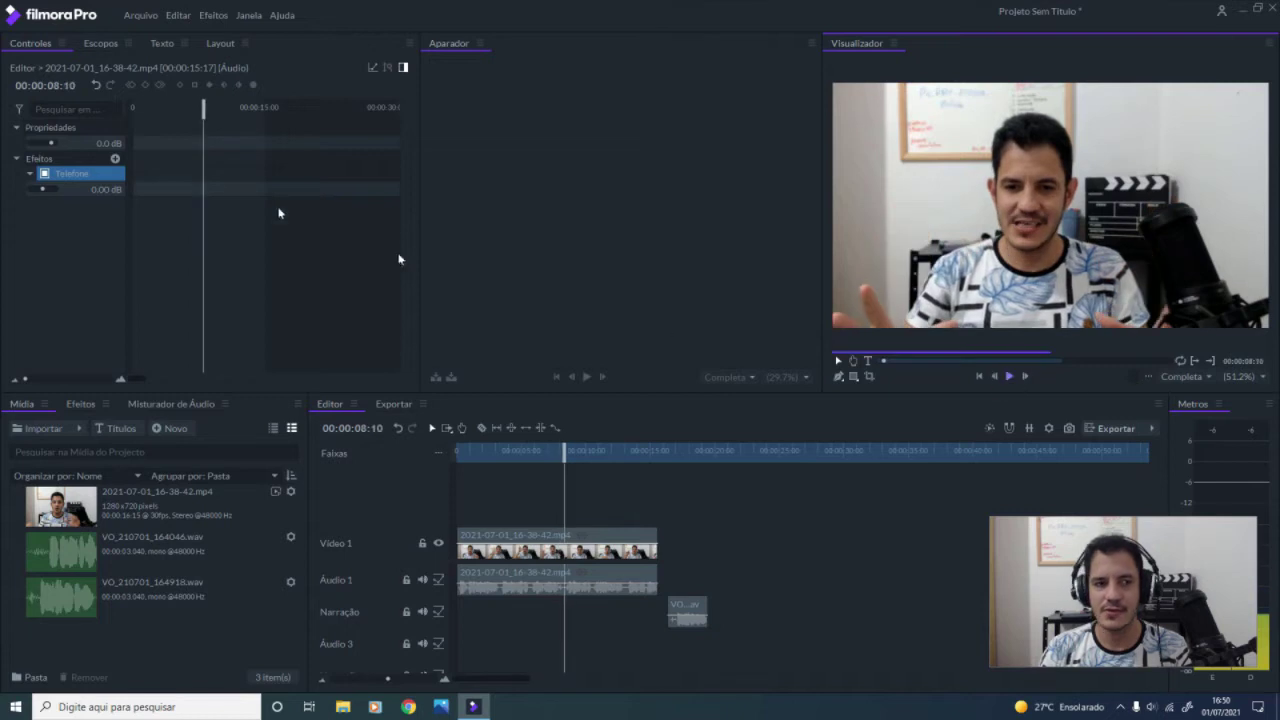
Replace the Telefone effect on the video's audio clip with Compressor, and widen the property column to reveal the parameter names
click(44, 174)
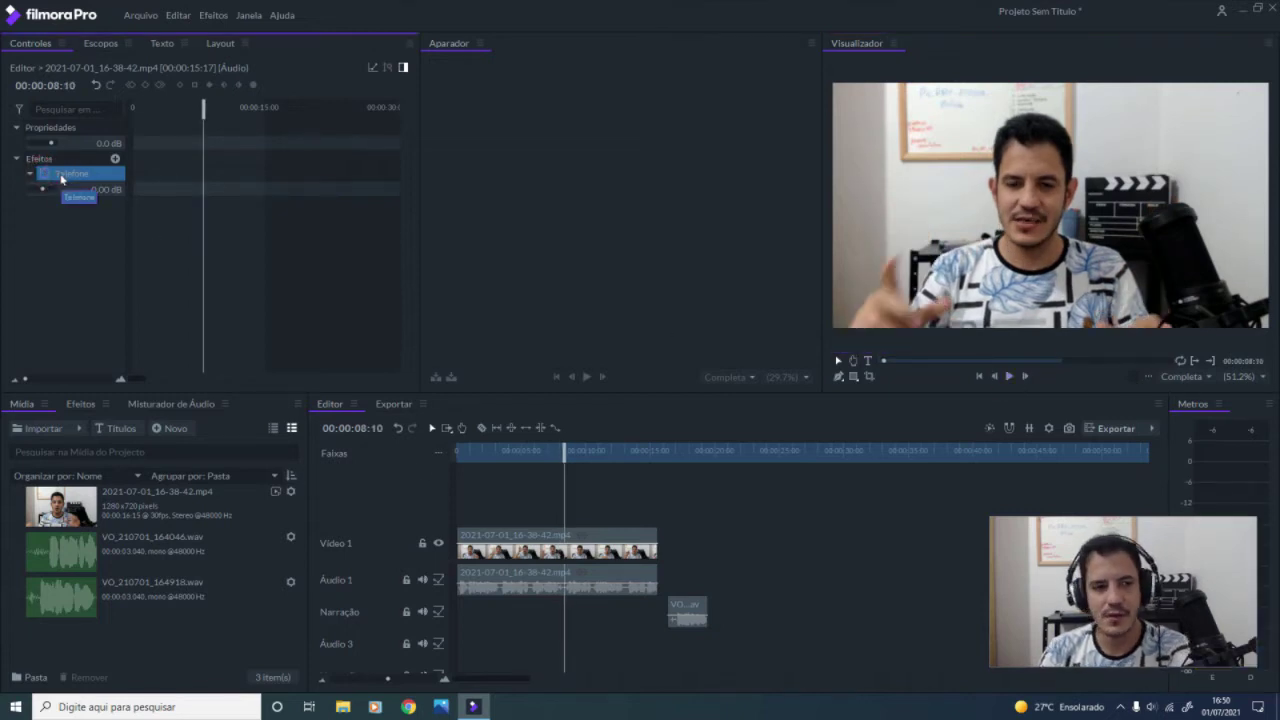
key(Delete)
click(115, 158)
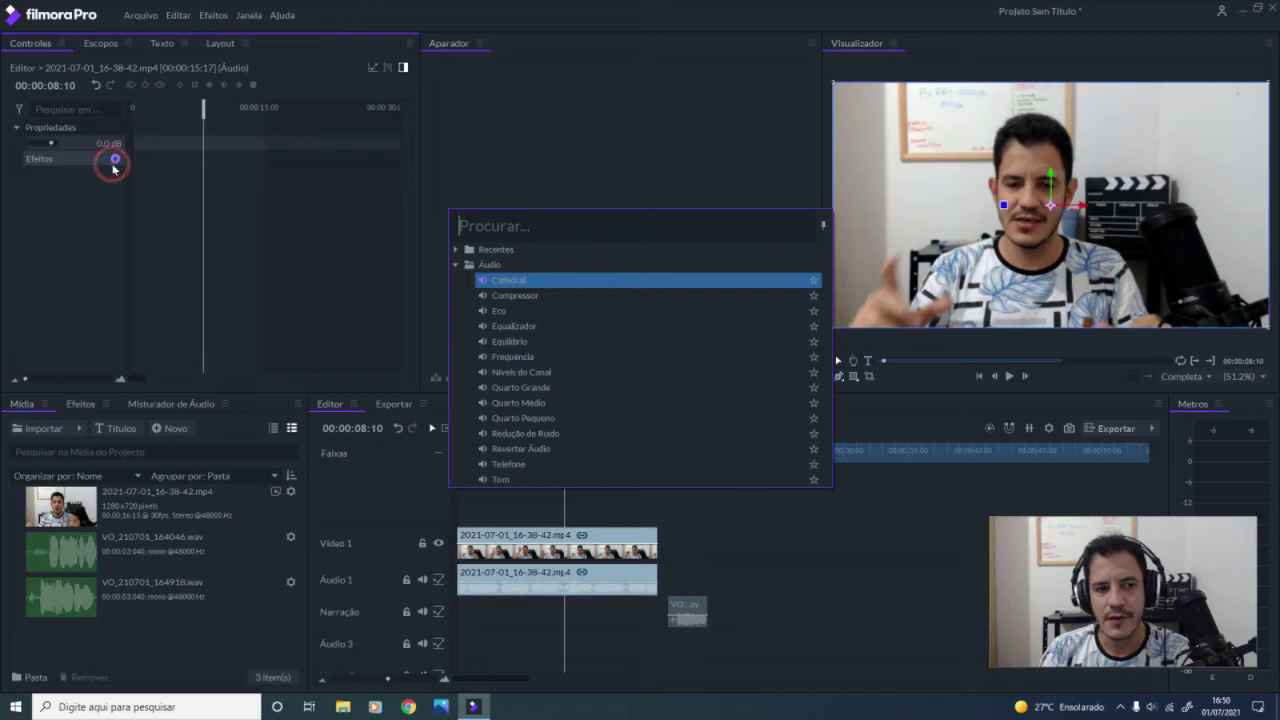
click(531, 296)
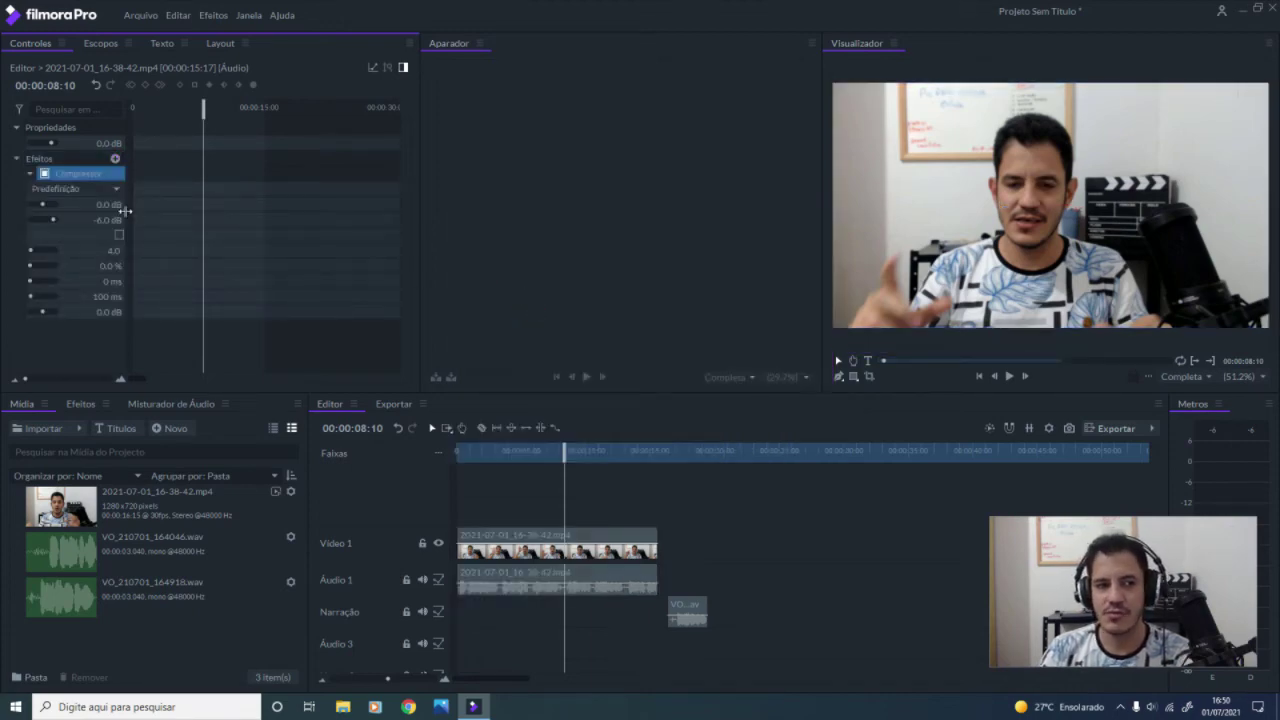
drag(125, 210, 315, 212)
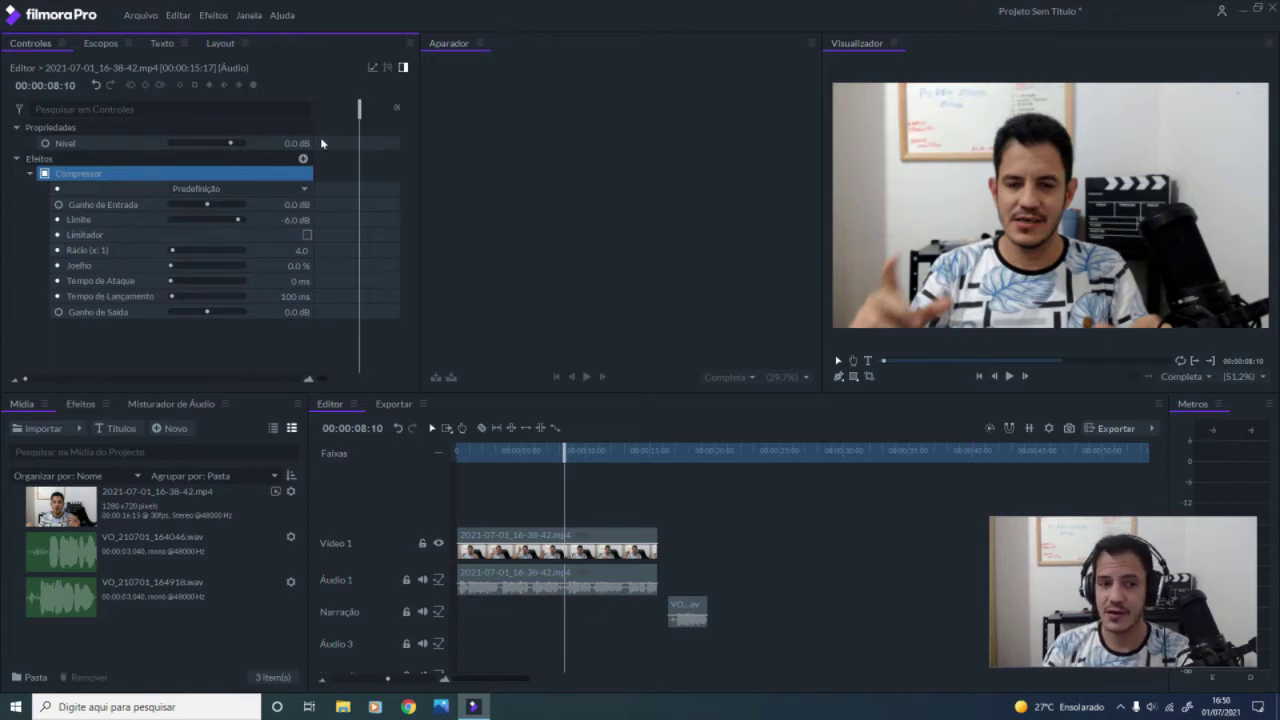
Collapse the Compressor effect and remove it from the audio clip
click(28, 175)
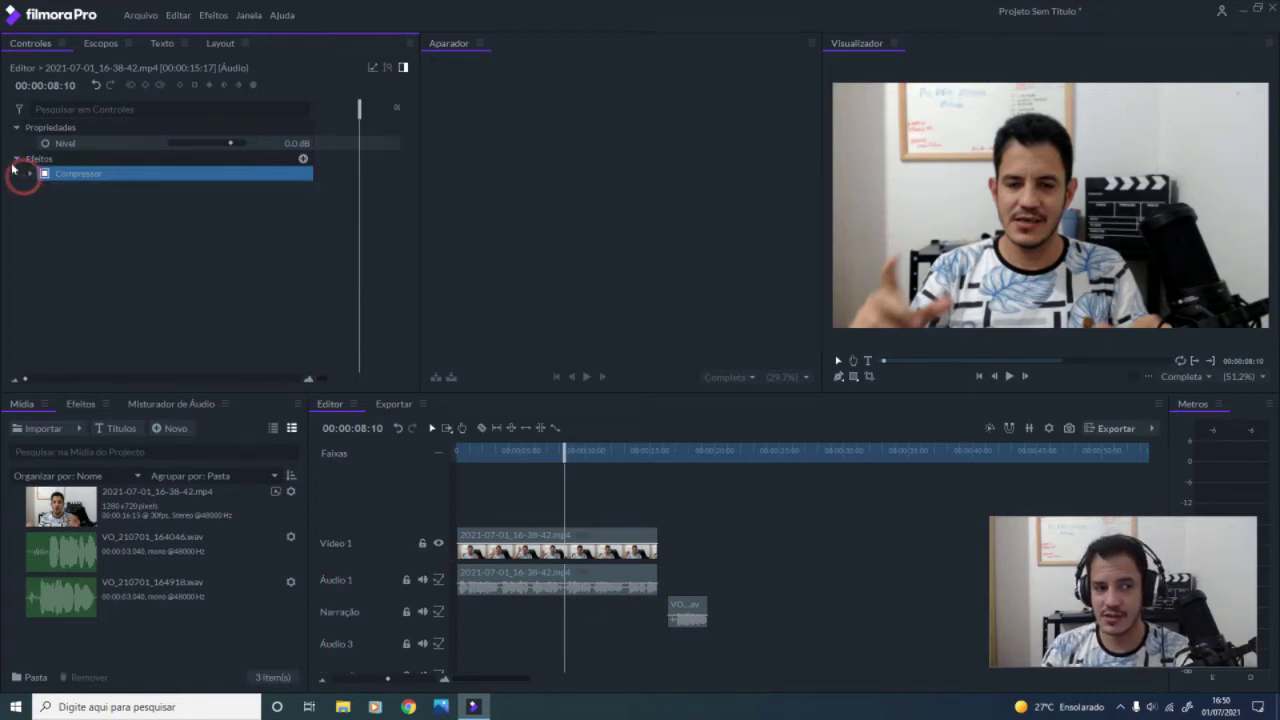
click(200, 173)
key(Delete)
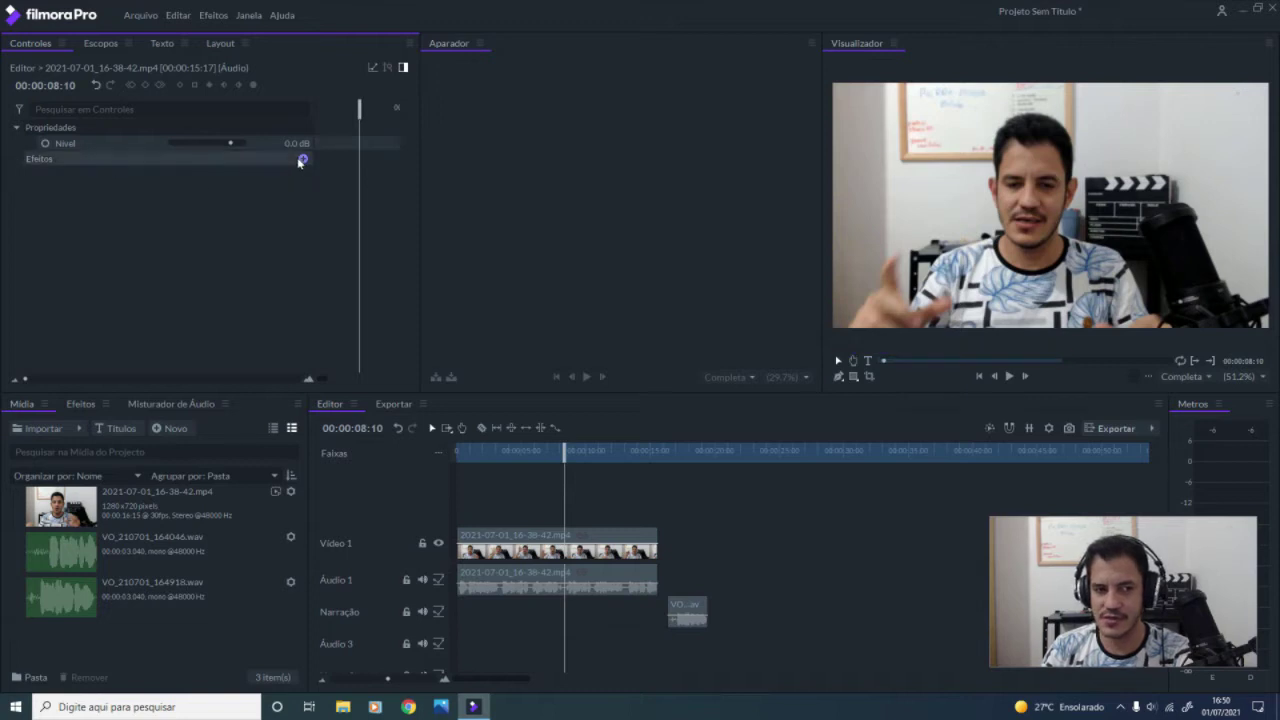
Add the Equalizador effect to the video's audio clip, view its frequency bands and remove it again
click(303, 158)
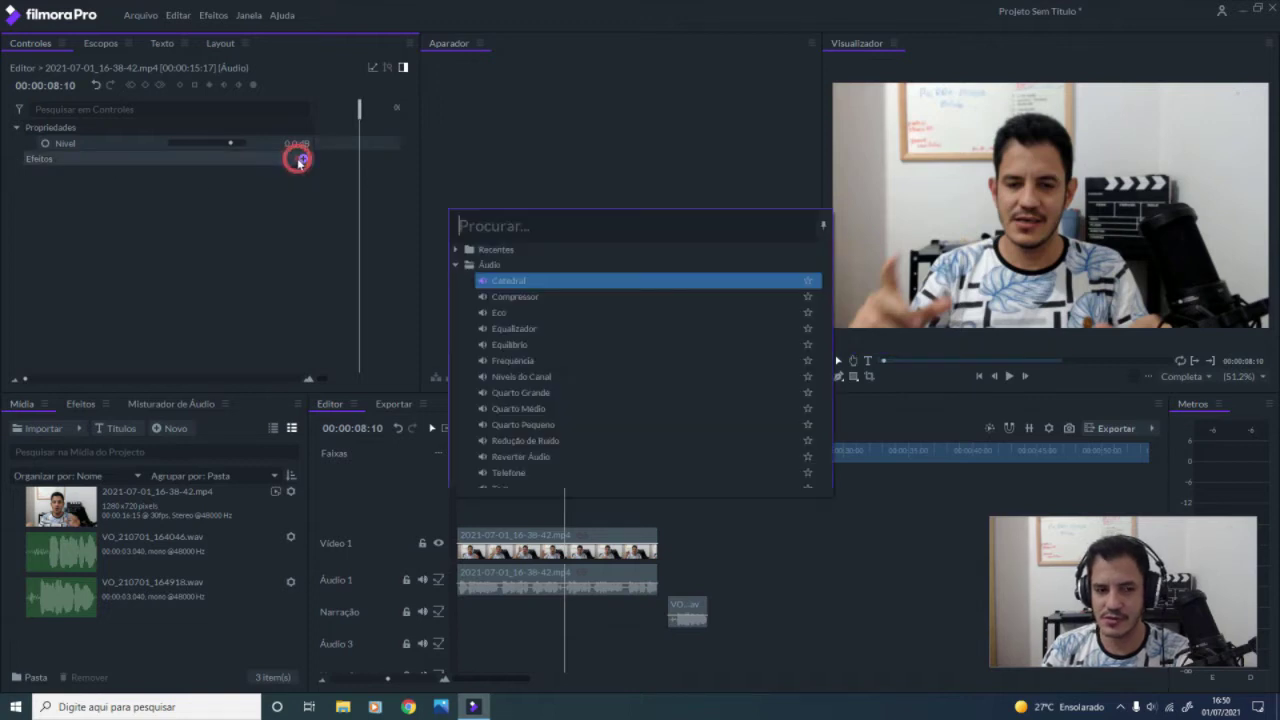
double_click(510, 329)
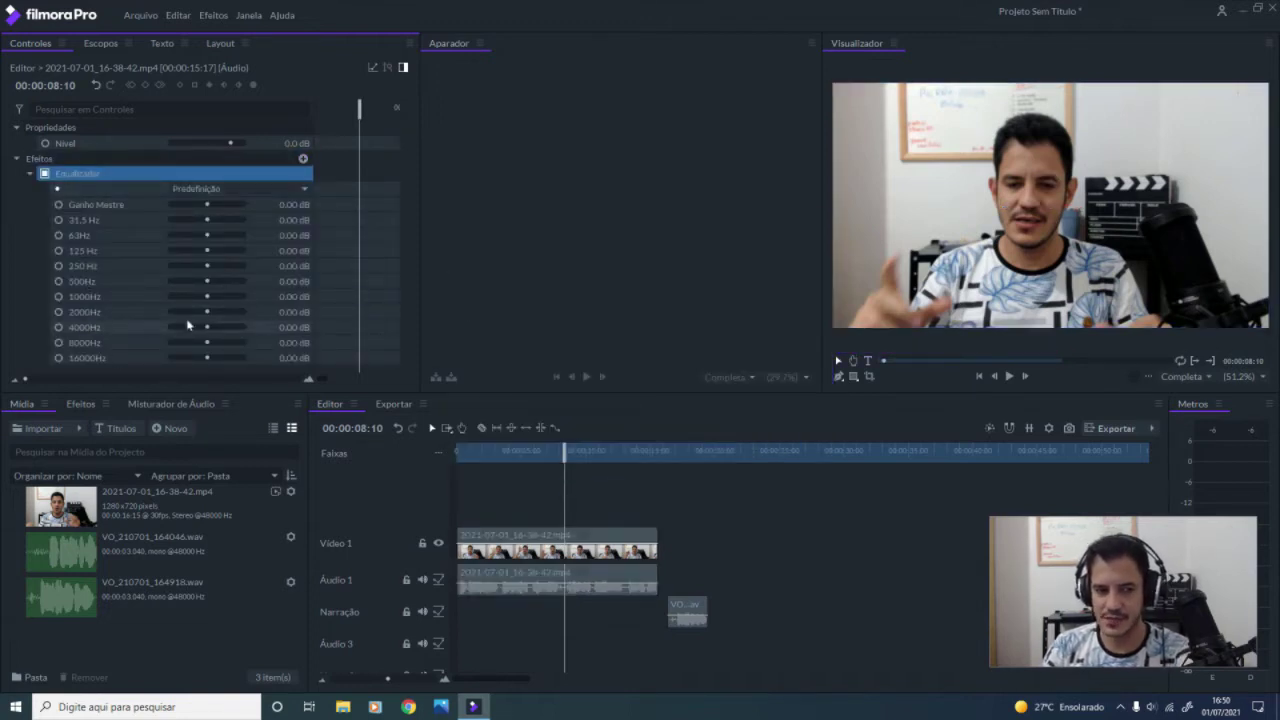
click(134, 173)
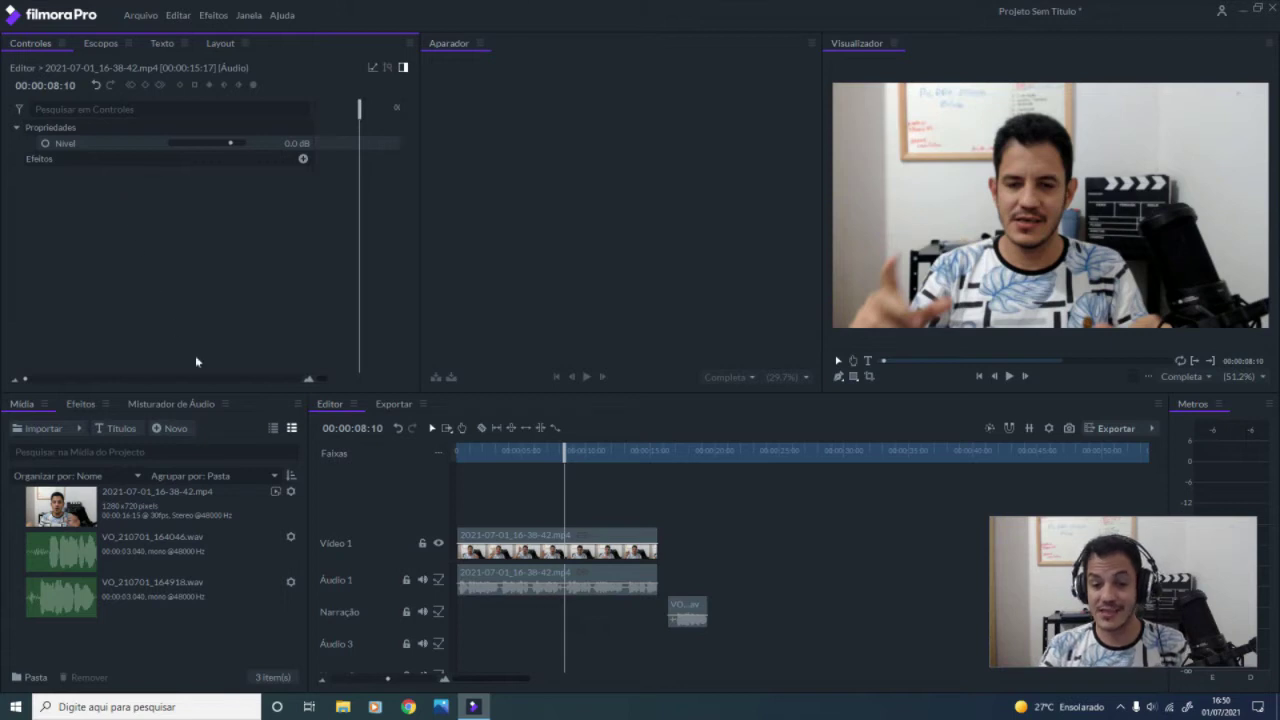
Duplicate the VO_210701_164918.wav narration clip onto additional audio tracks, down to Áudio 6
click(682, 608)
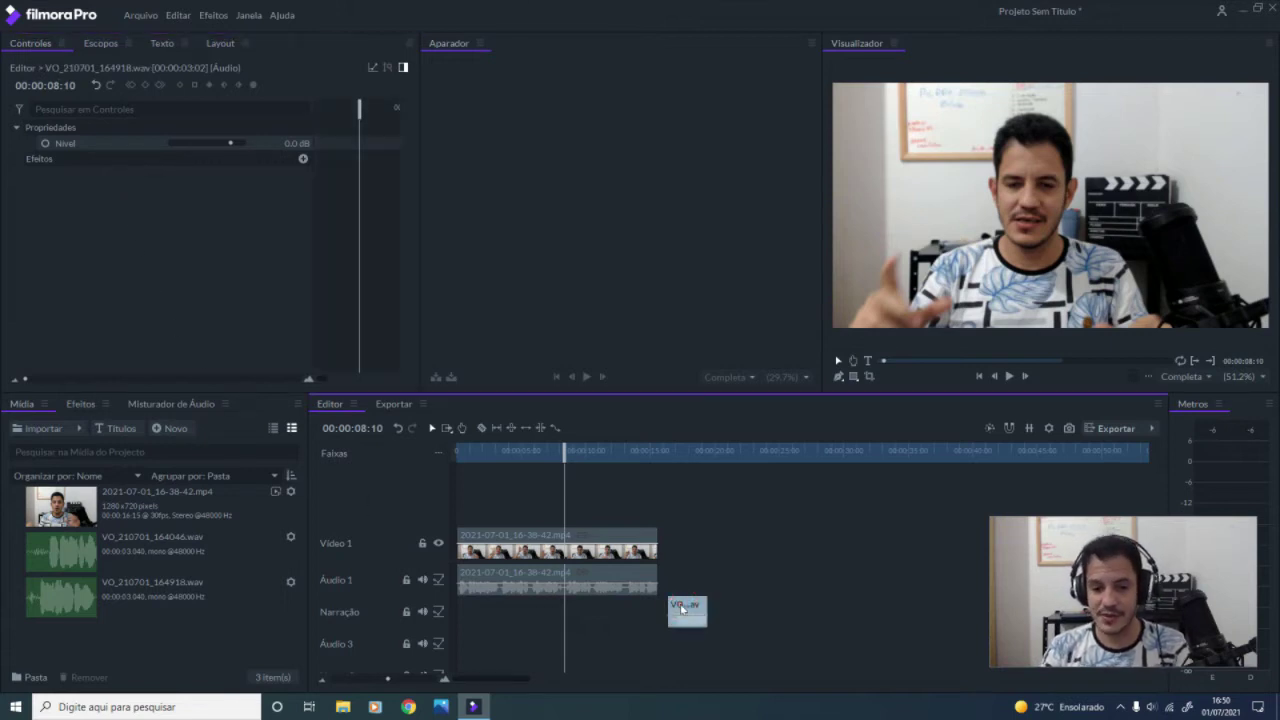
drag(682, 605, 799, 636)
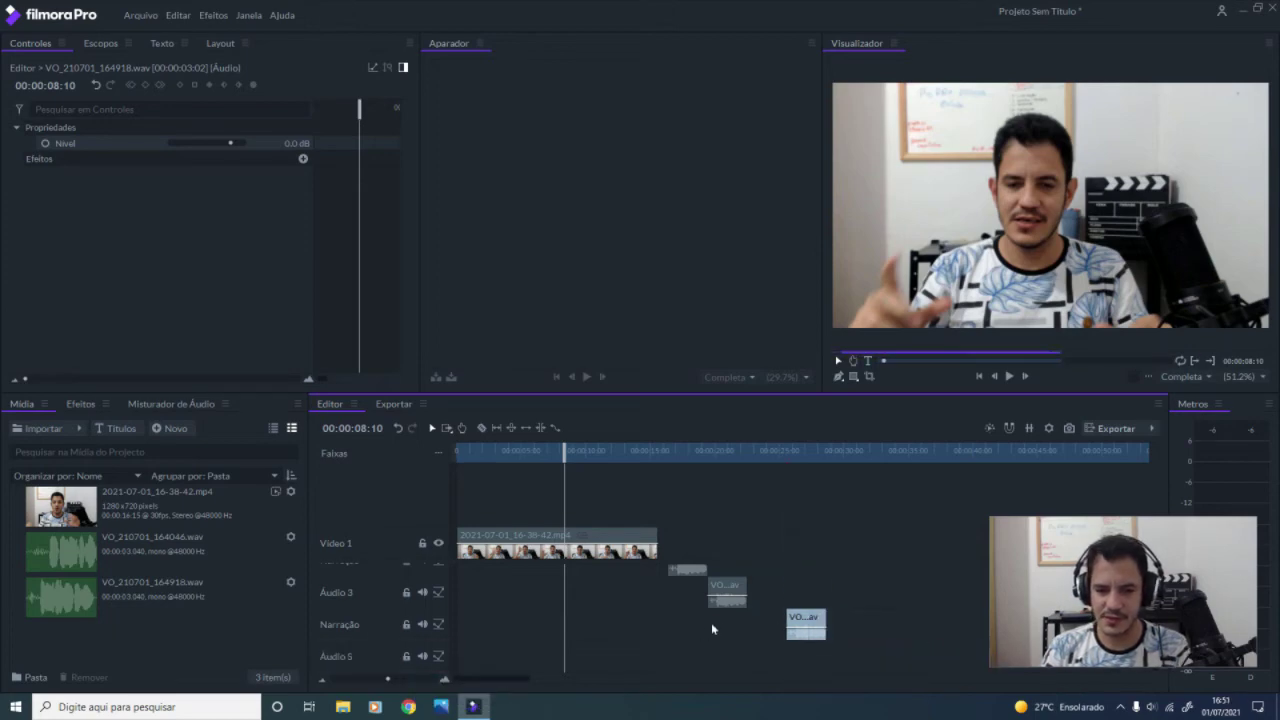
drag(718, 603, 760, 640)
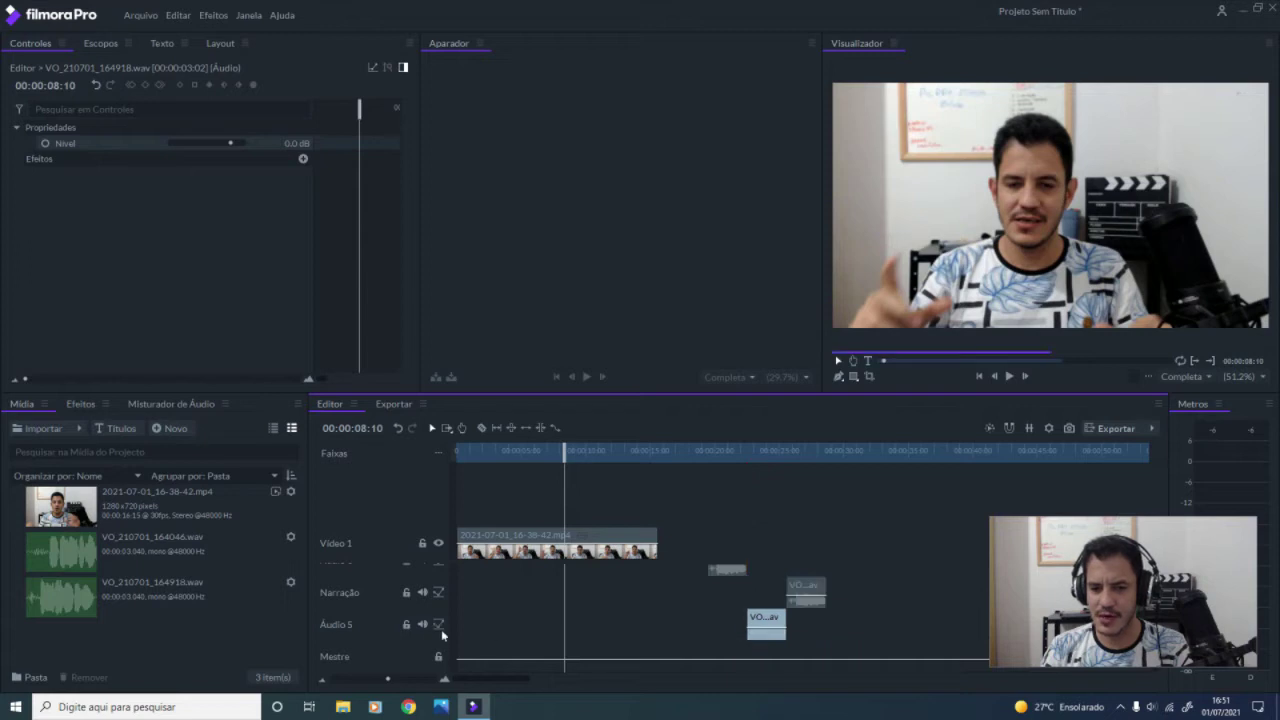
click(405, 666)
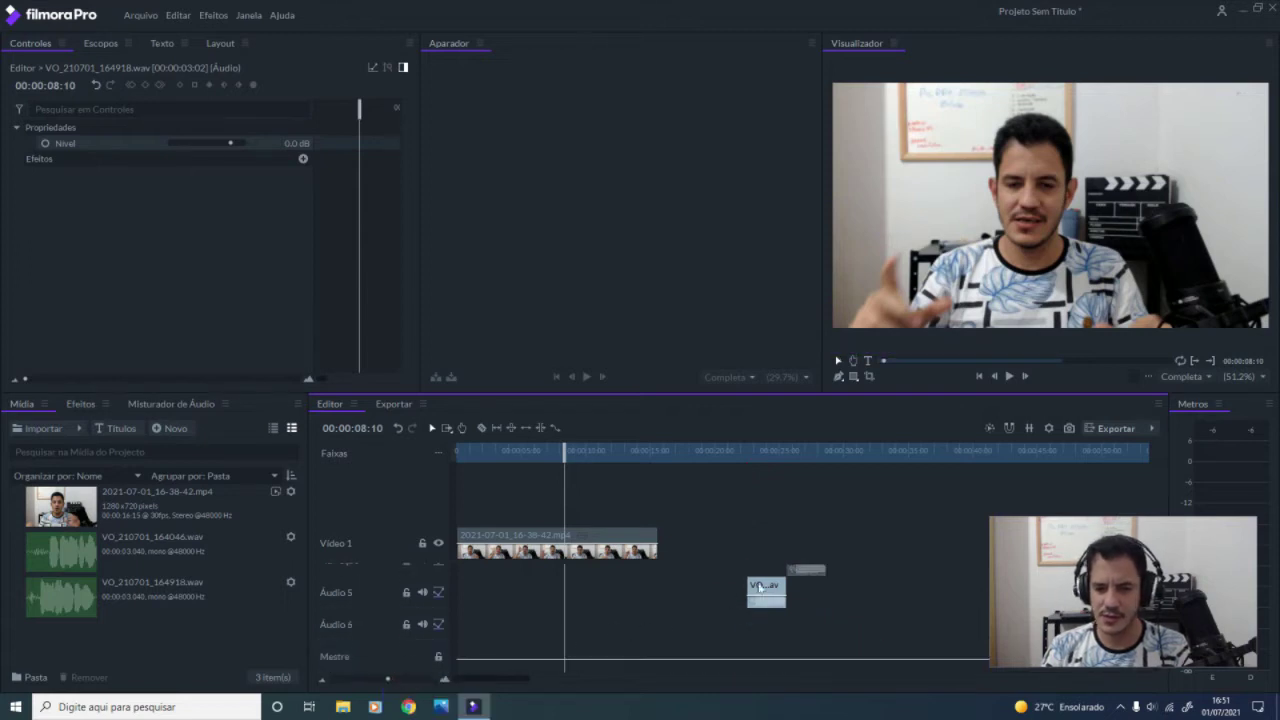
drag(761, 588, 763, 643)
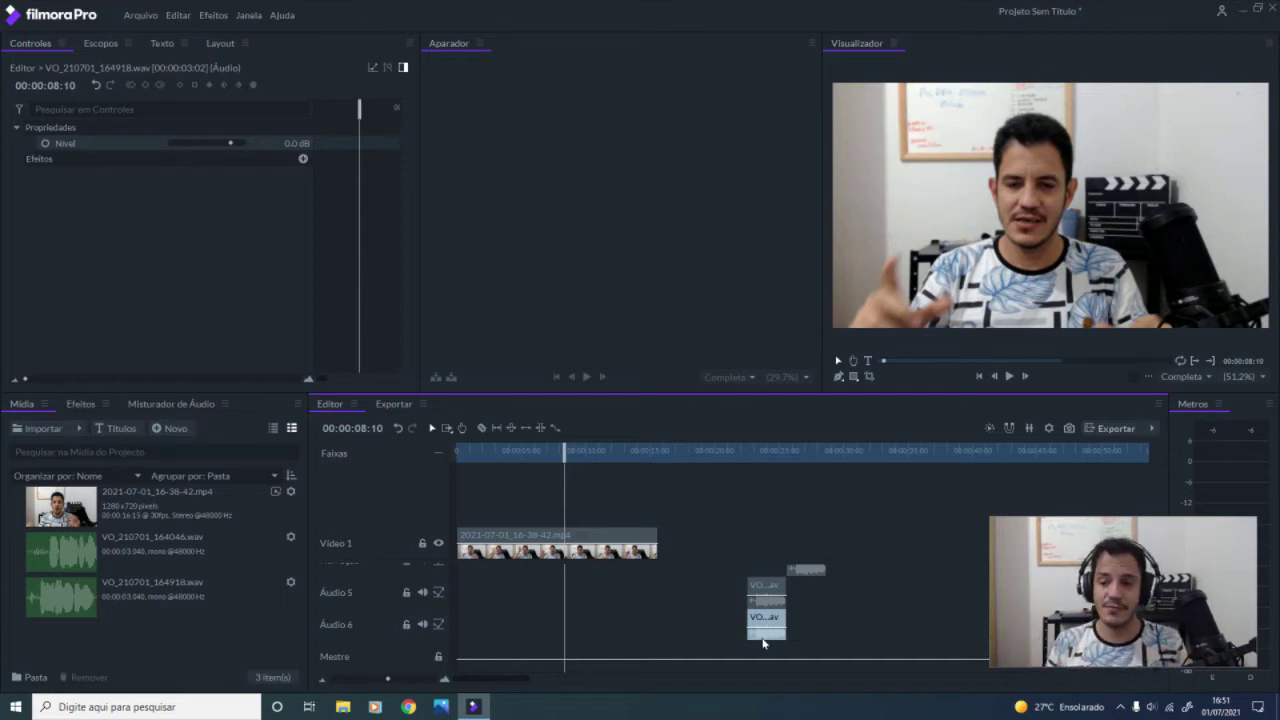
drag(763, 643, 763, 643)
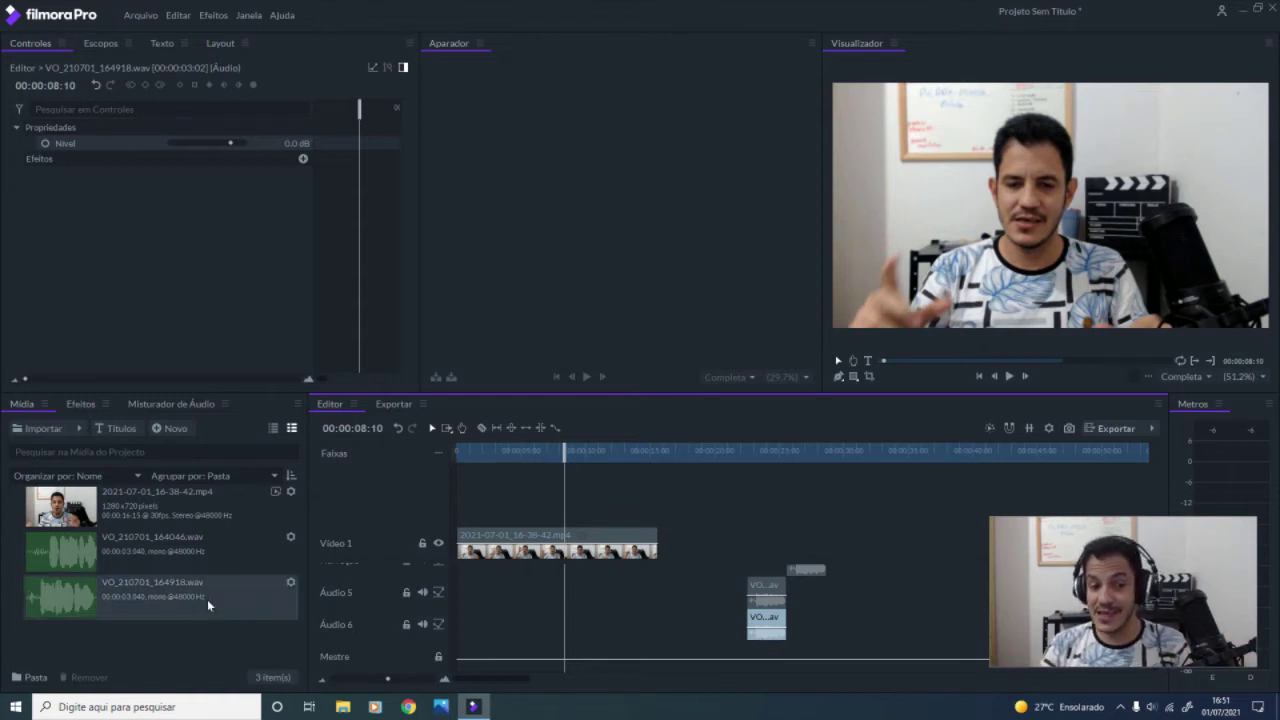
Examine the proxy options available for the 2021-07-01_16-38-42.mp4 media file
click(195, 511)
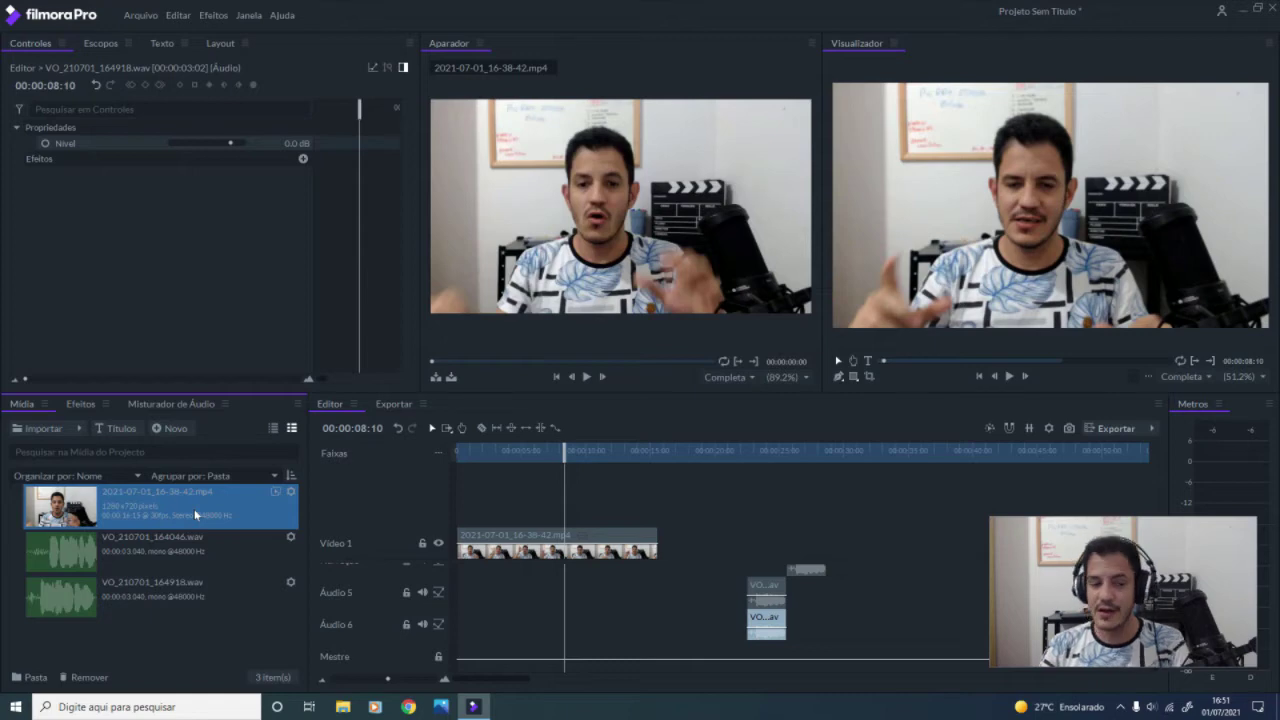
right_click(233, 505)
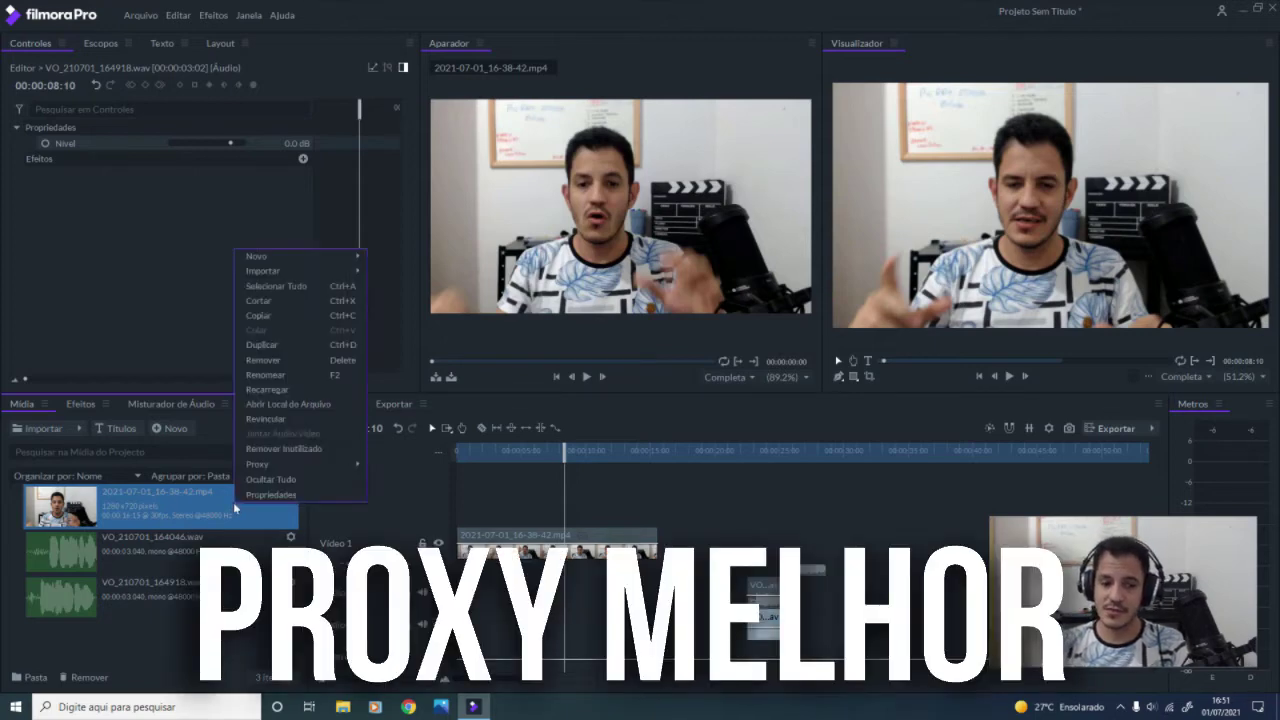
mouse_move(296, 469)
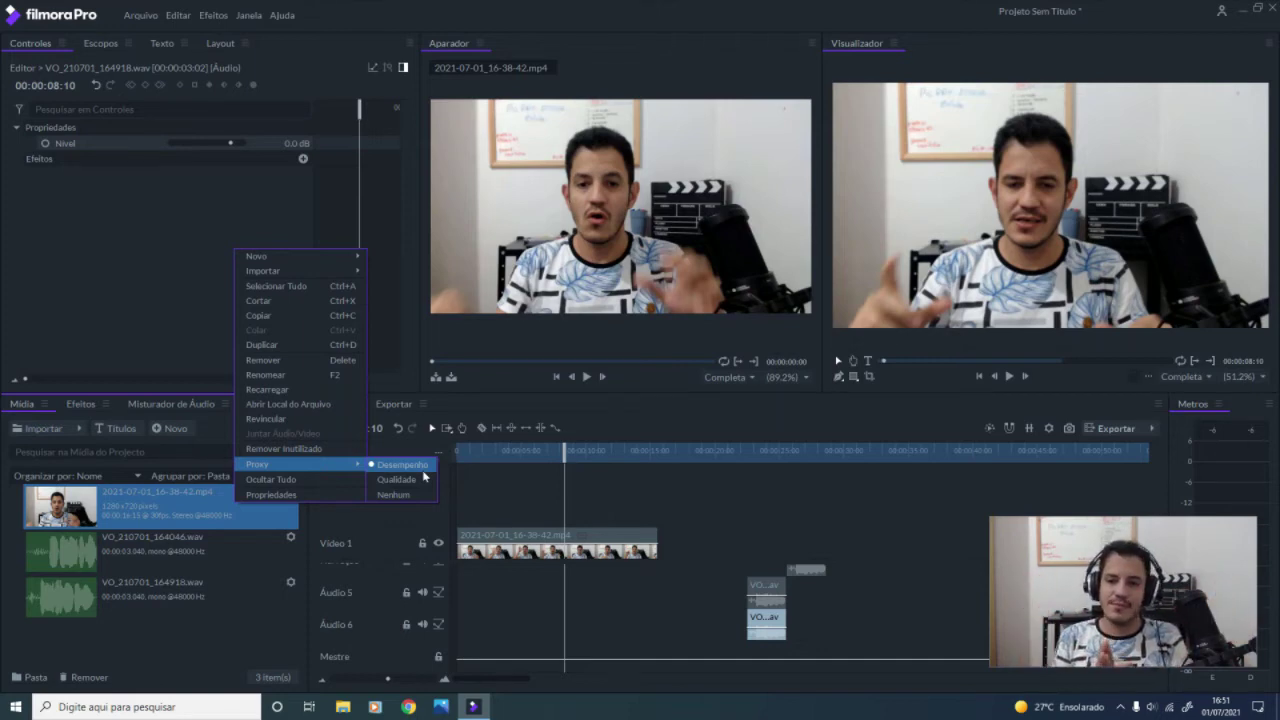
click(541, 503)
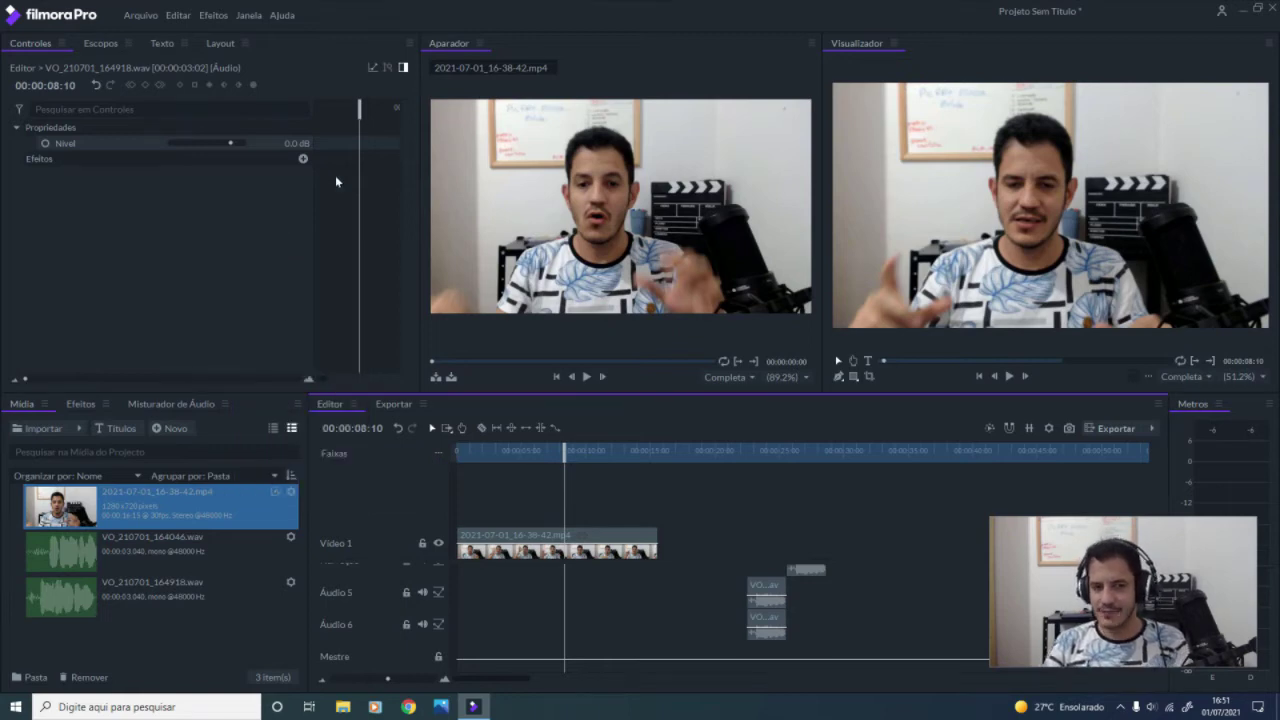
Widen the Controles panel and narrow its property column to enlarge the keyframe timeline
mouse_move(446, 210)
drag(421, 208, 571, 226)
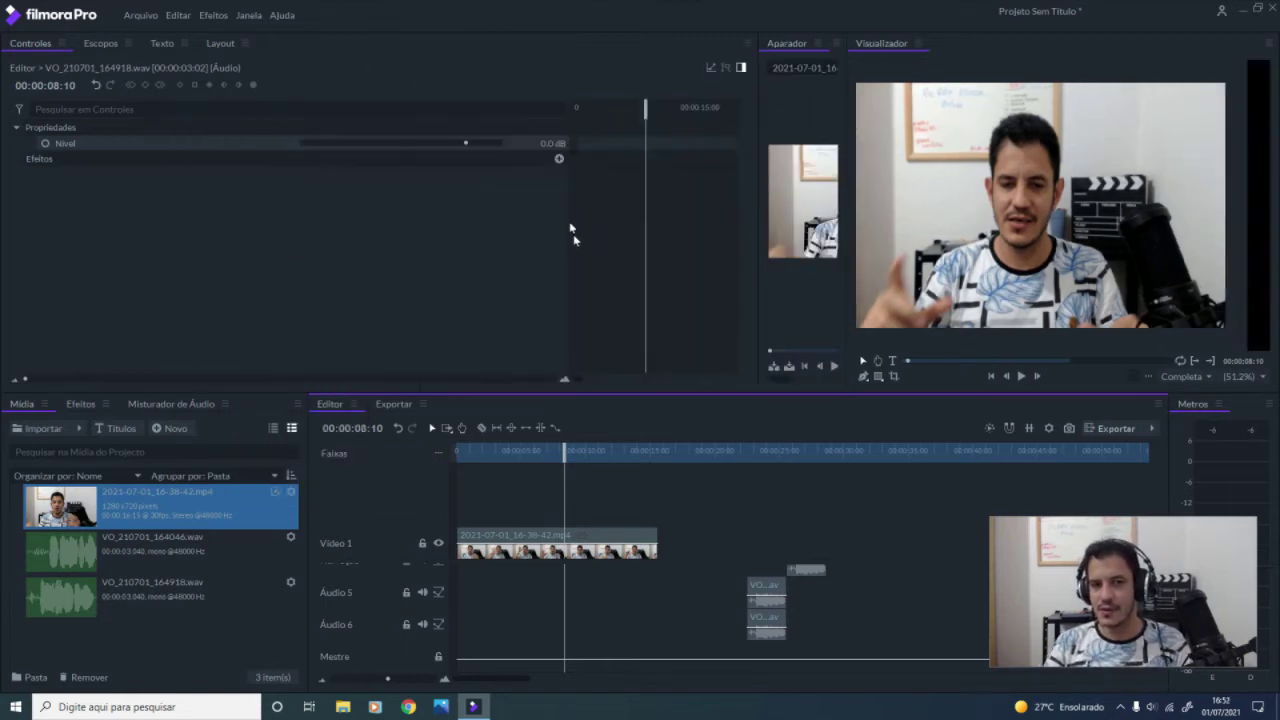
drag(570, 133, 229, 186)
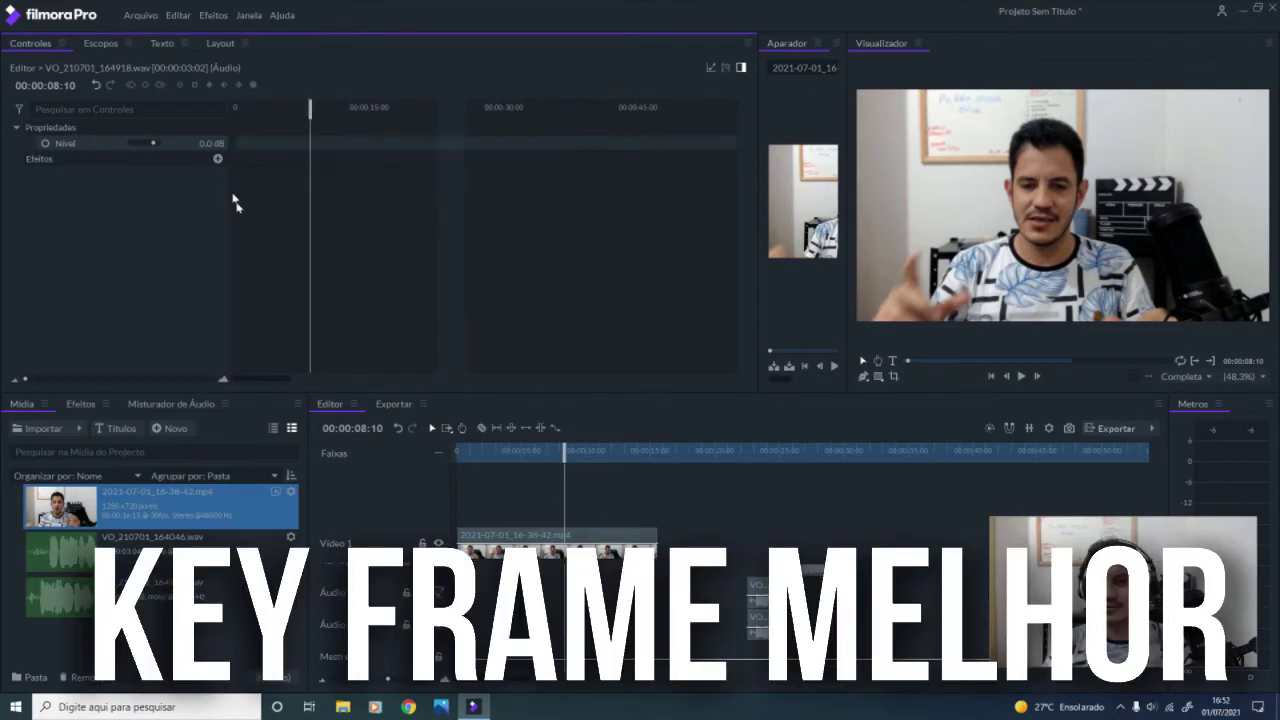
Add an Escala keyframe to the 2021-07-01_16-38-42.mp4 video clip and move it to about 4 seconds
drag(563, 452, 508, 452)
click(217, 159)
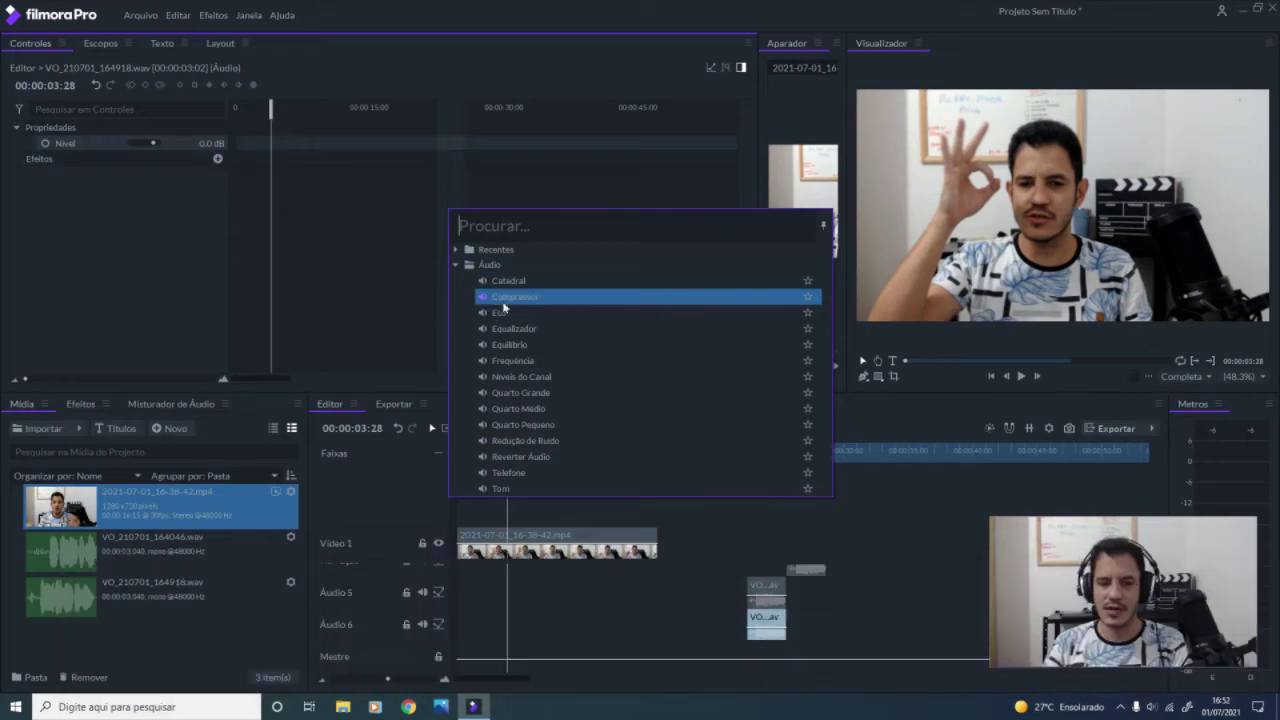
click(456, 264)
click(487, 537)
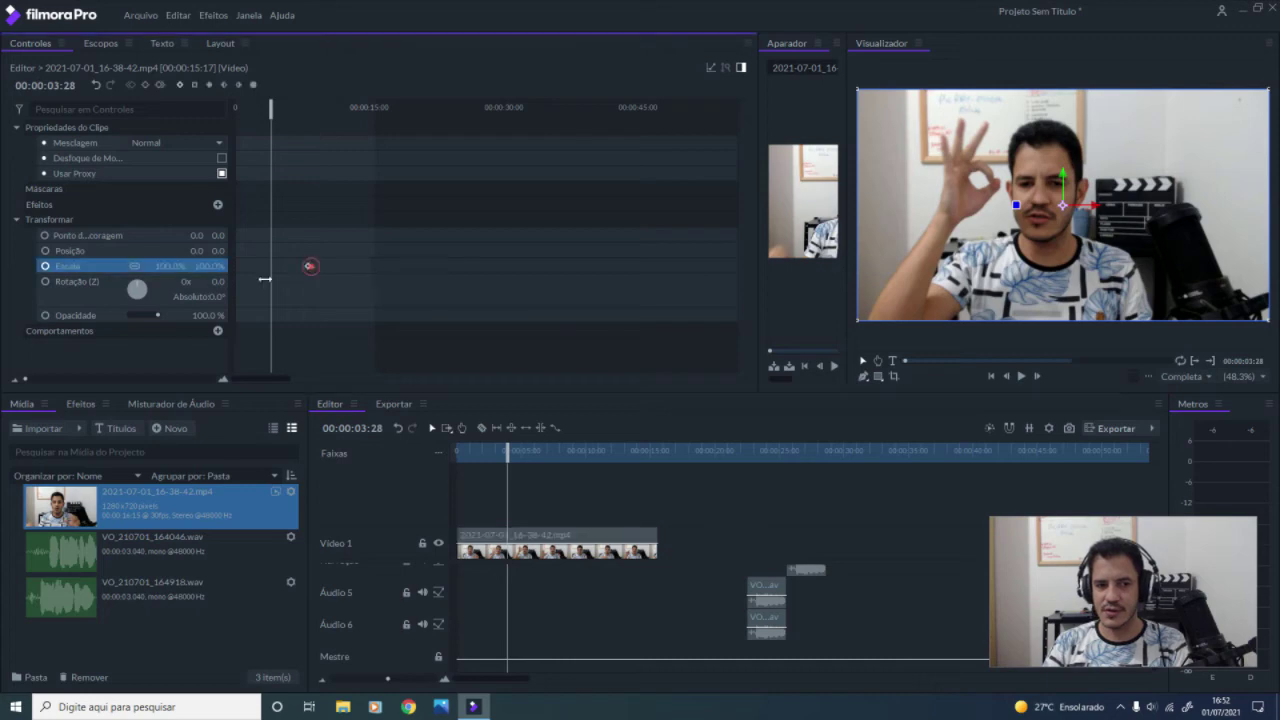
drag(308, 266, 278, 278)
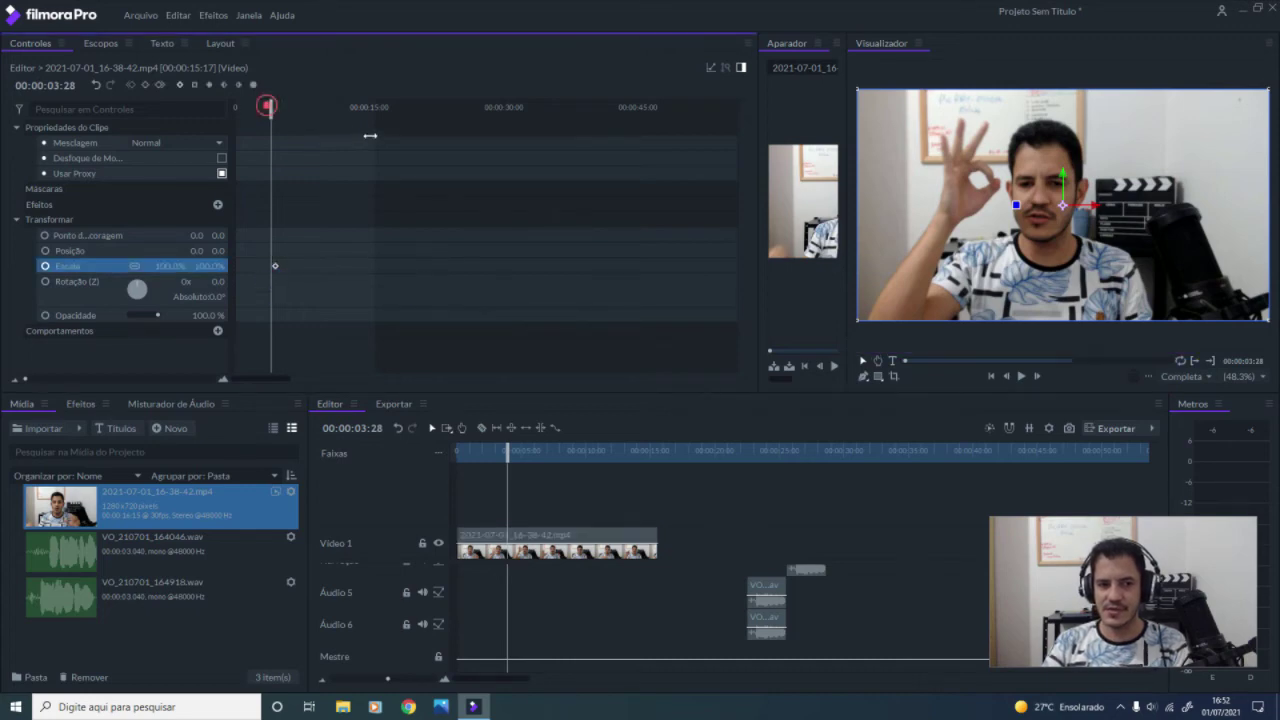
Keyframe the video clip's opacity at 0% at 00:00:15:19 and at 100% at 00:00:28:00
drag(270, 107, 375, 107)
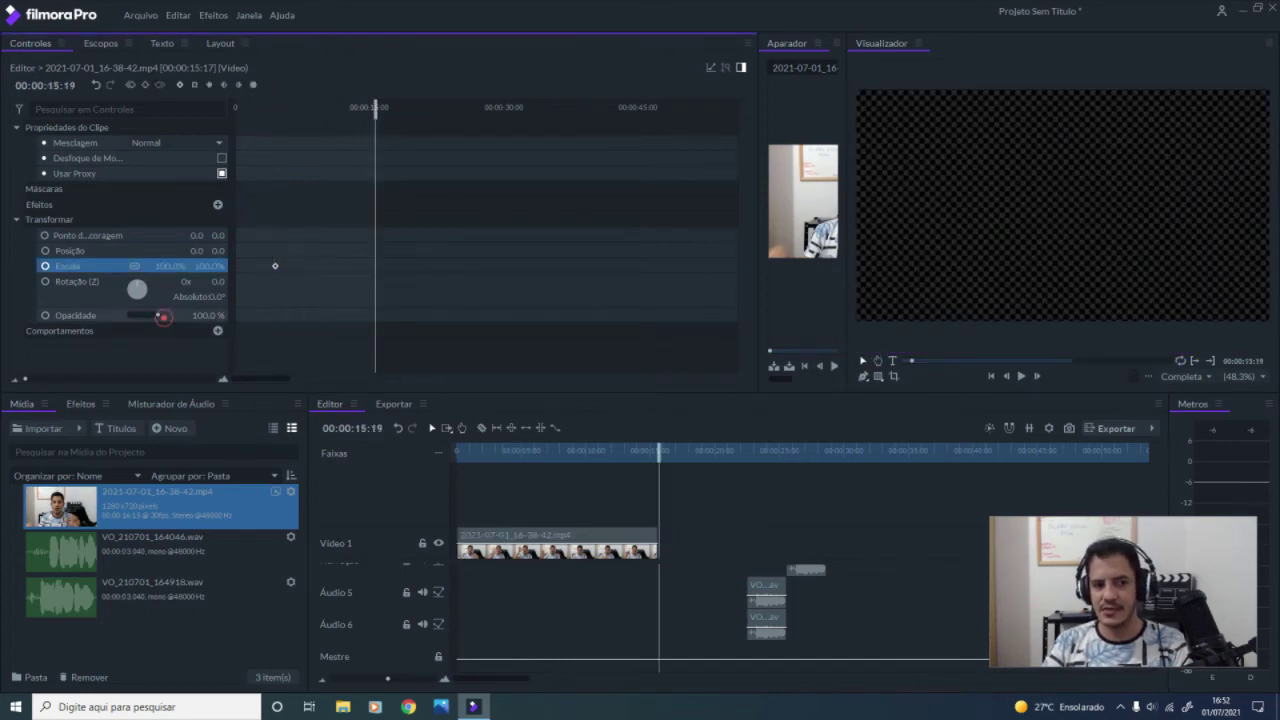
drag(157, 315, 129, 315)
click(45, 315)
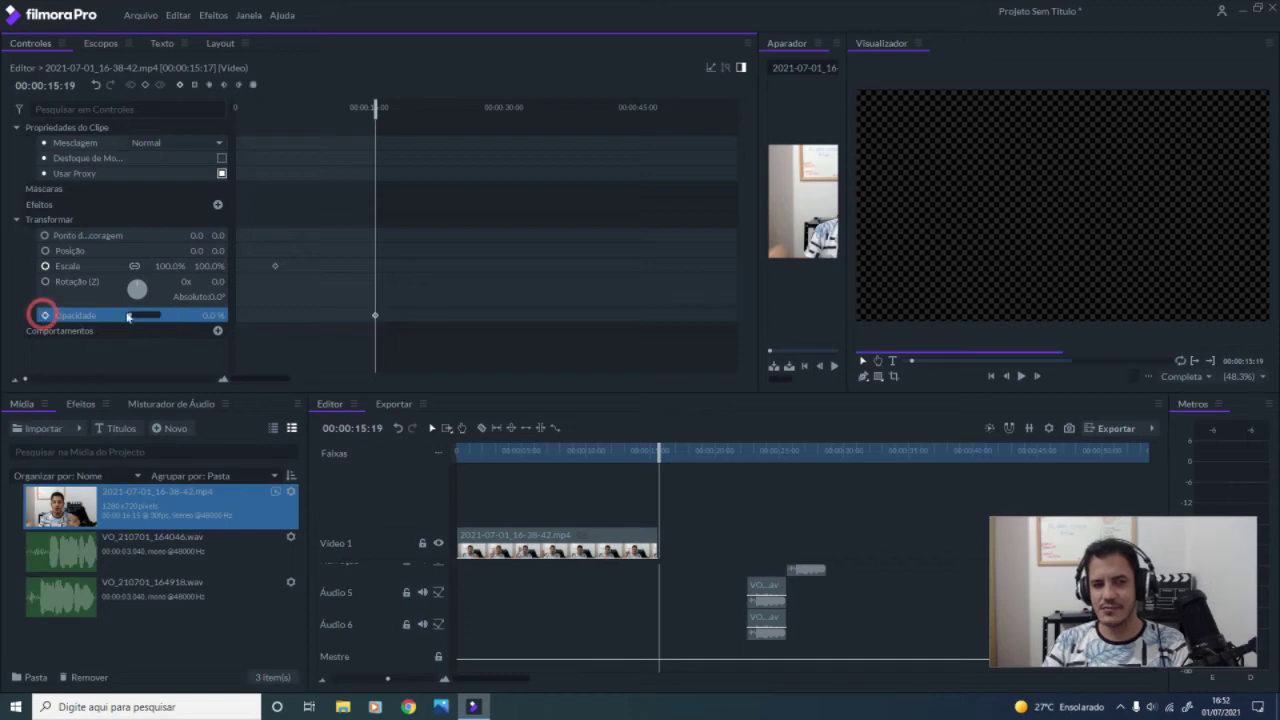
click(373, 108)
drag(482, 121, 486, 121)
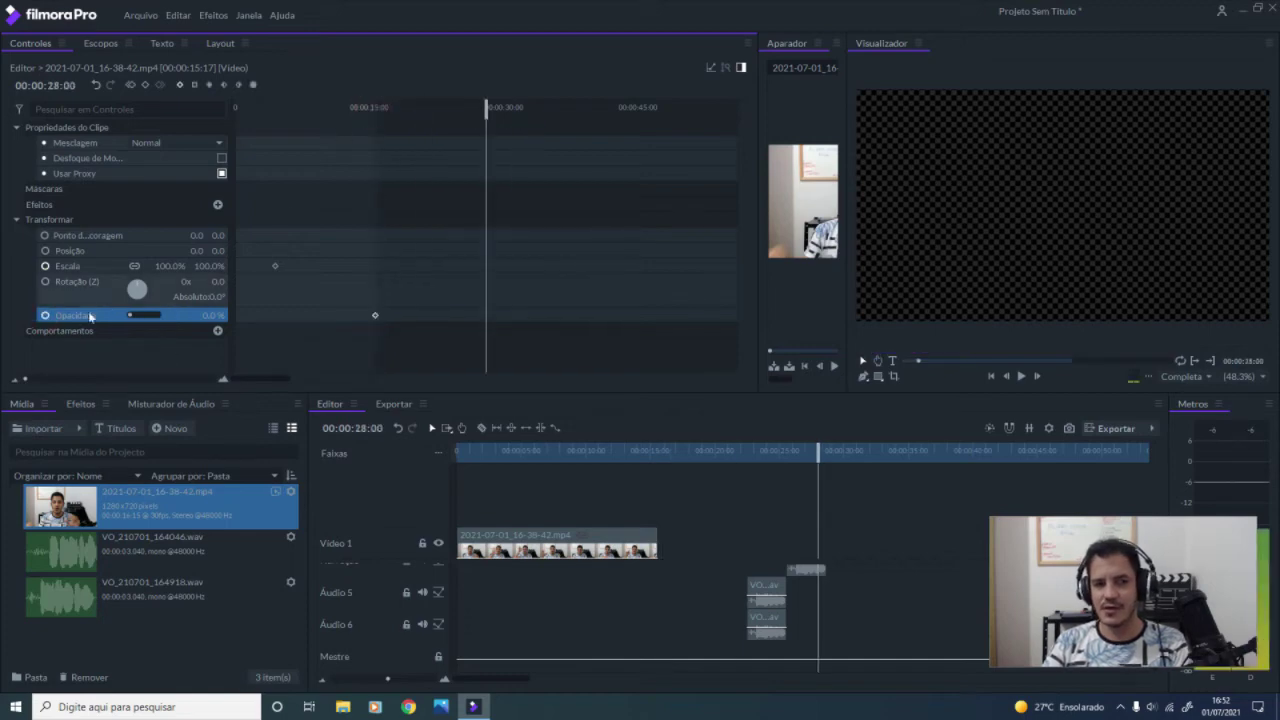
drag(129, 315, 266, 326)
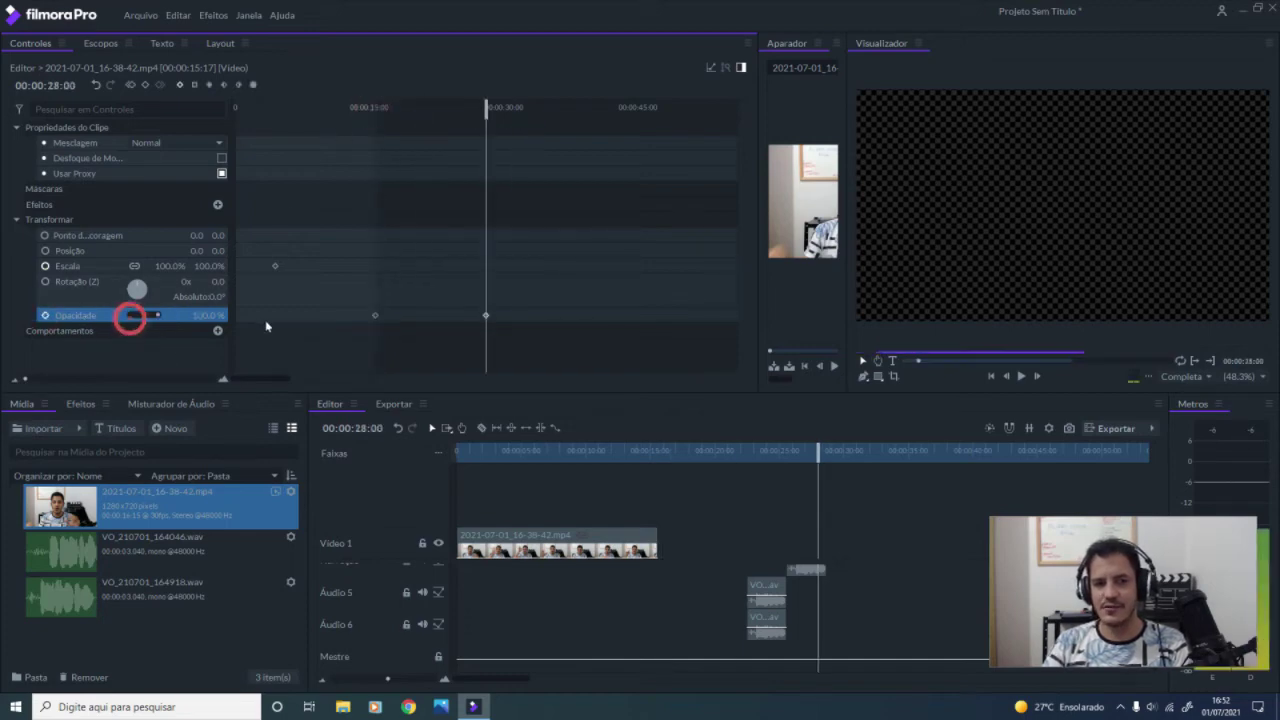
Examine the editing and interpolation options of the second opacity keyframe
click(562, 458)
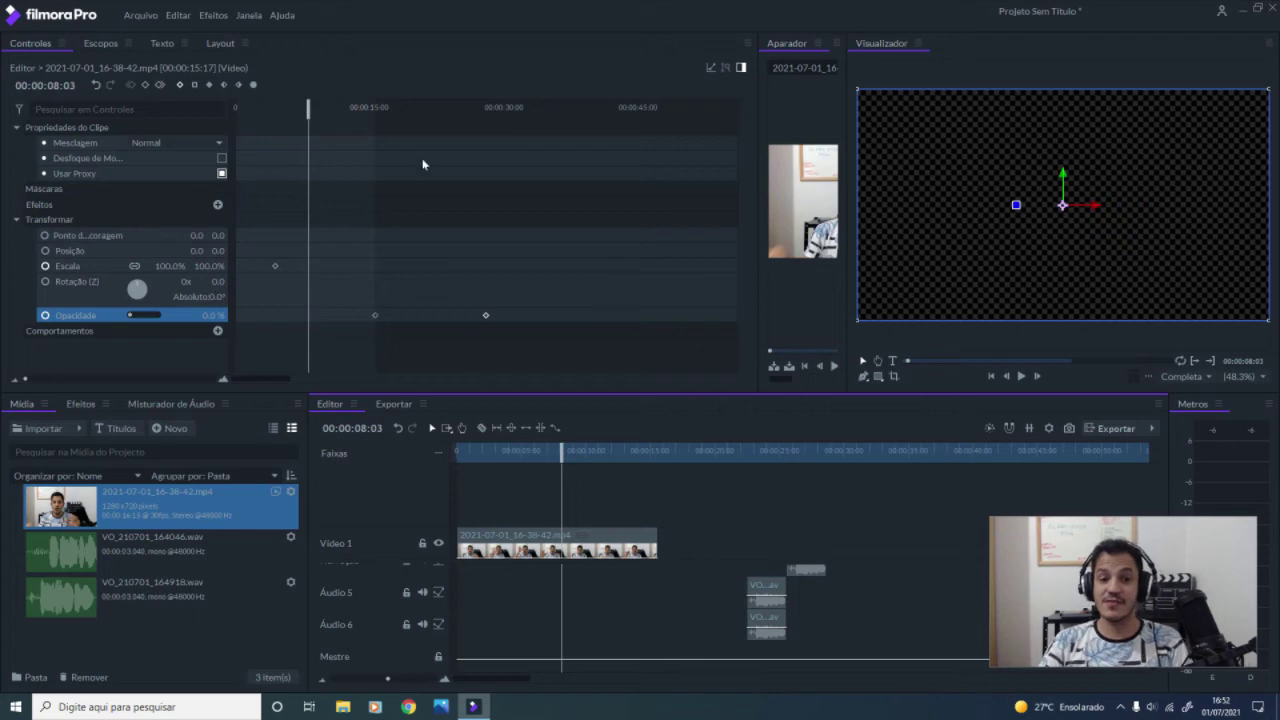
right_click(479, 319)
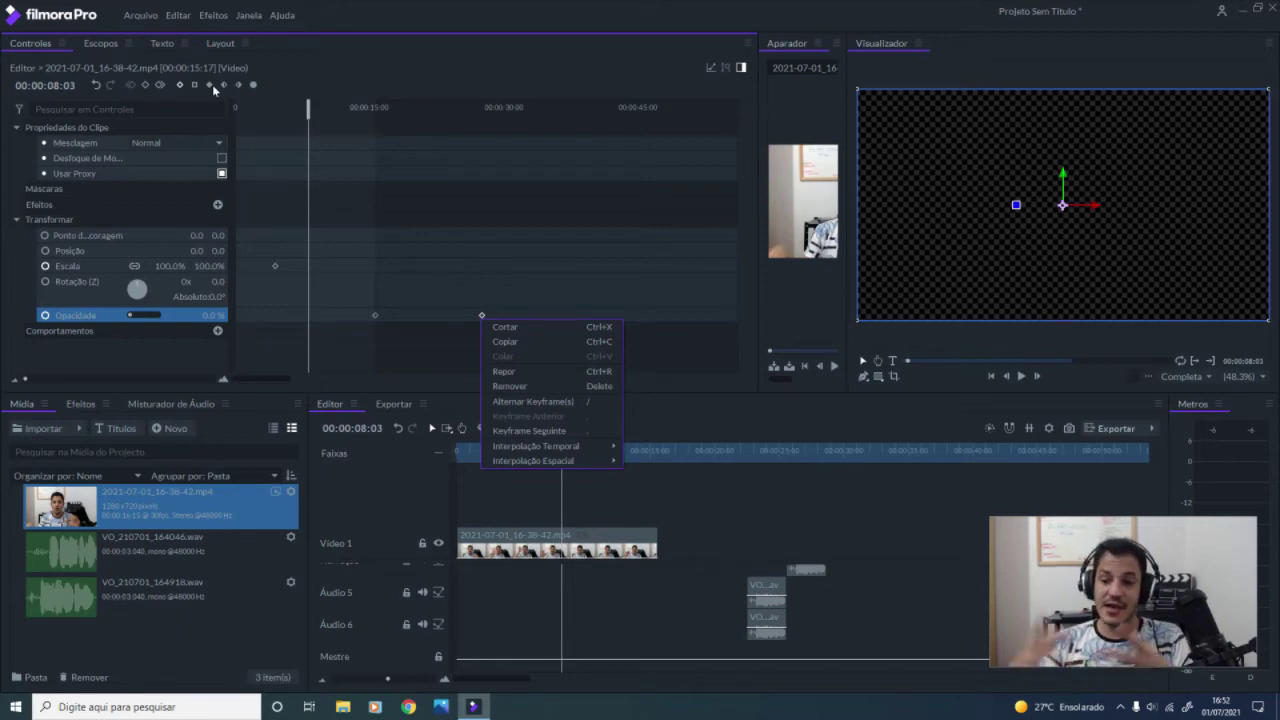
click(748, 48)
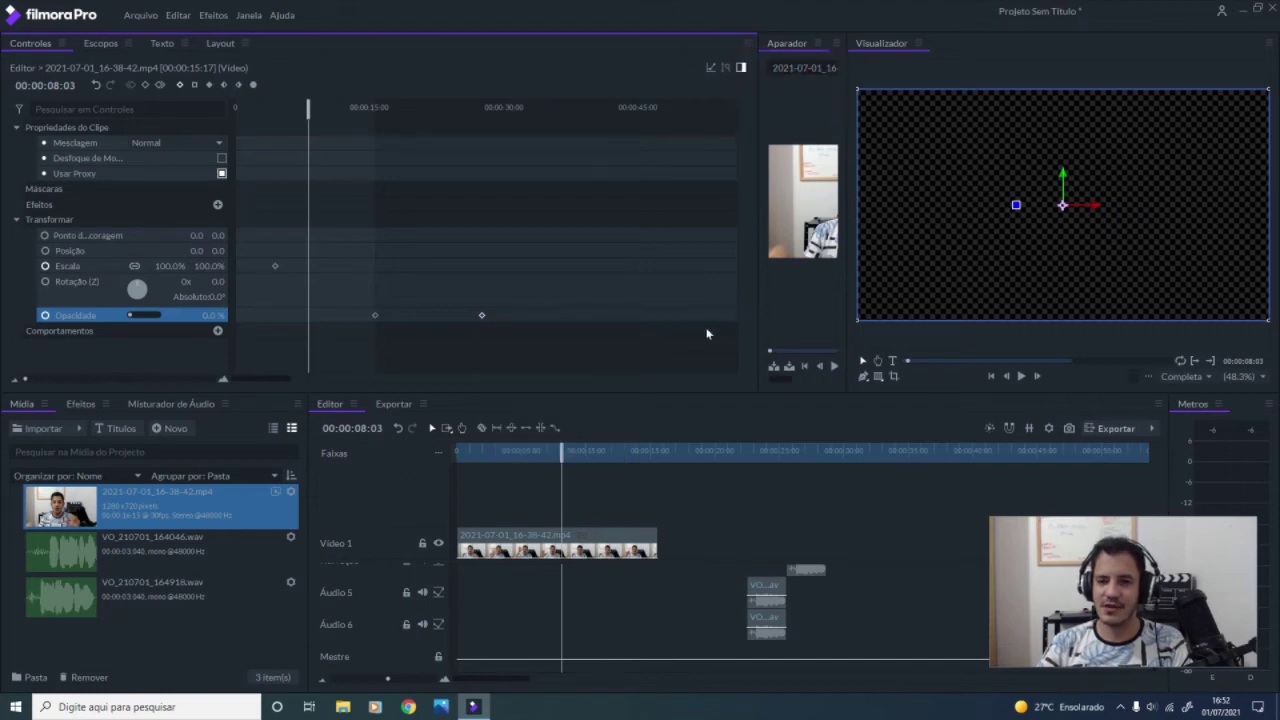
Detach the Controles panel group into a floating window and reposition it over the viewer
double_click(748, 23)
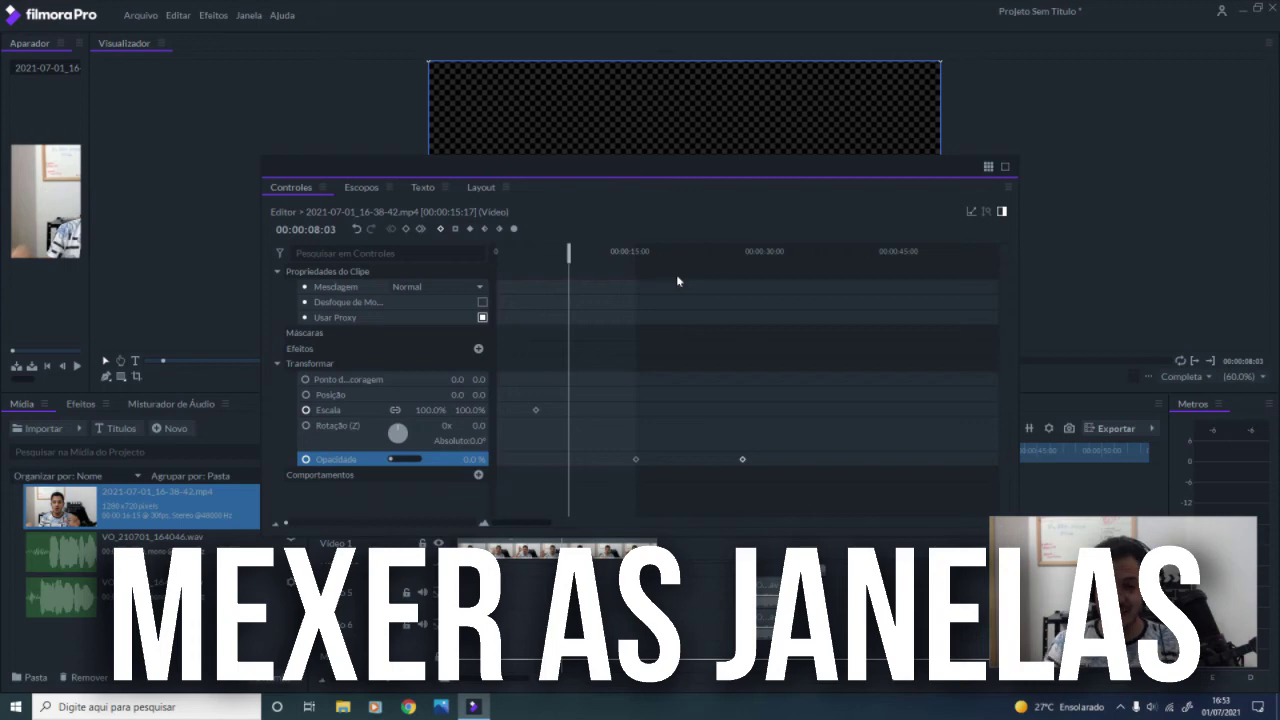
drag(932, 178, 1013, 80)
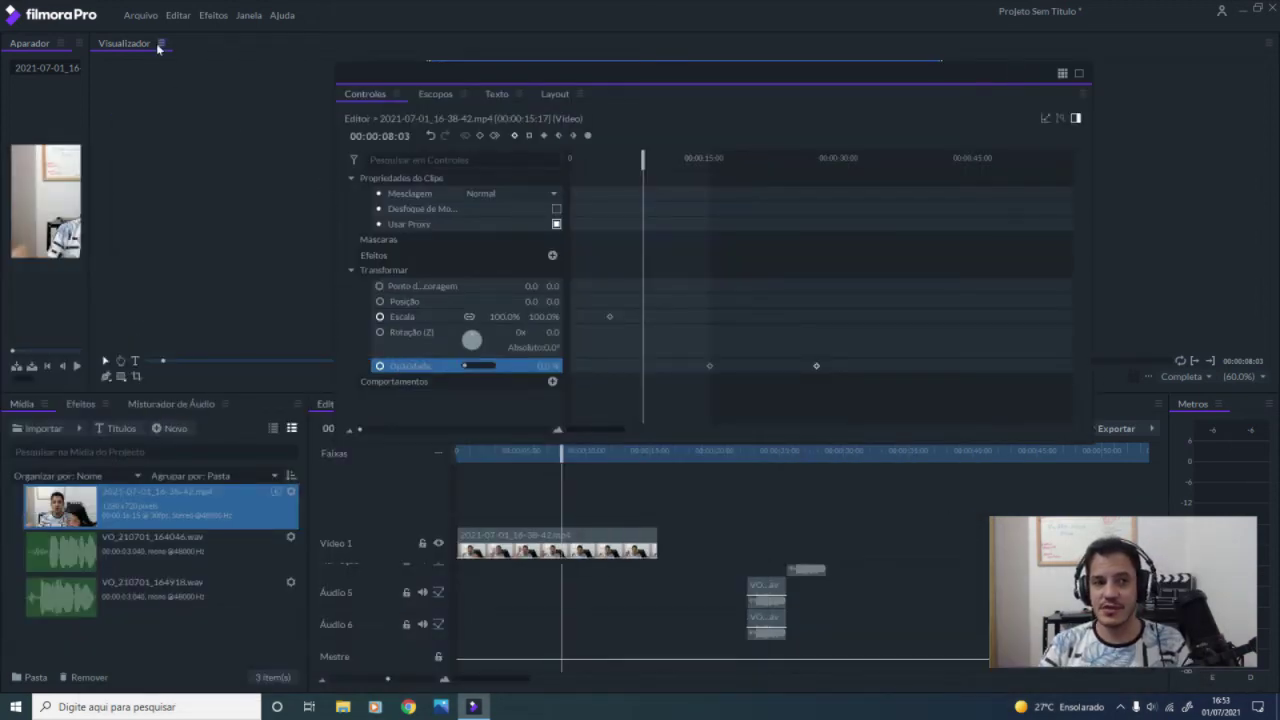
Hide the Aparador and Alcances panels from the workspace
click(211, 16)
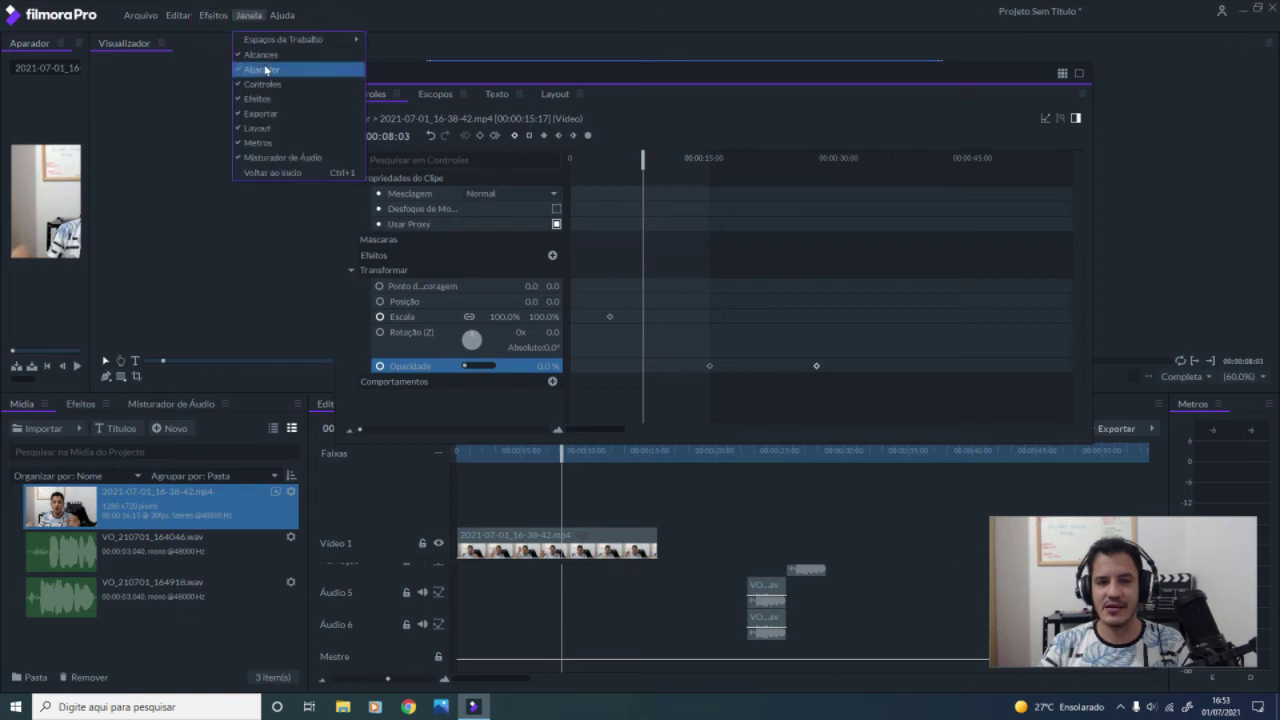
click(259, 63)
click(248, 15)
click(263, 63)
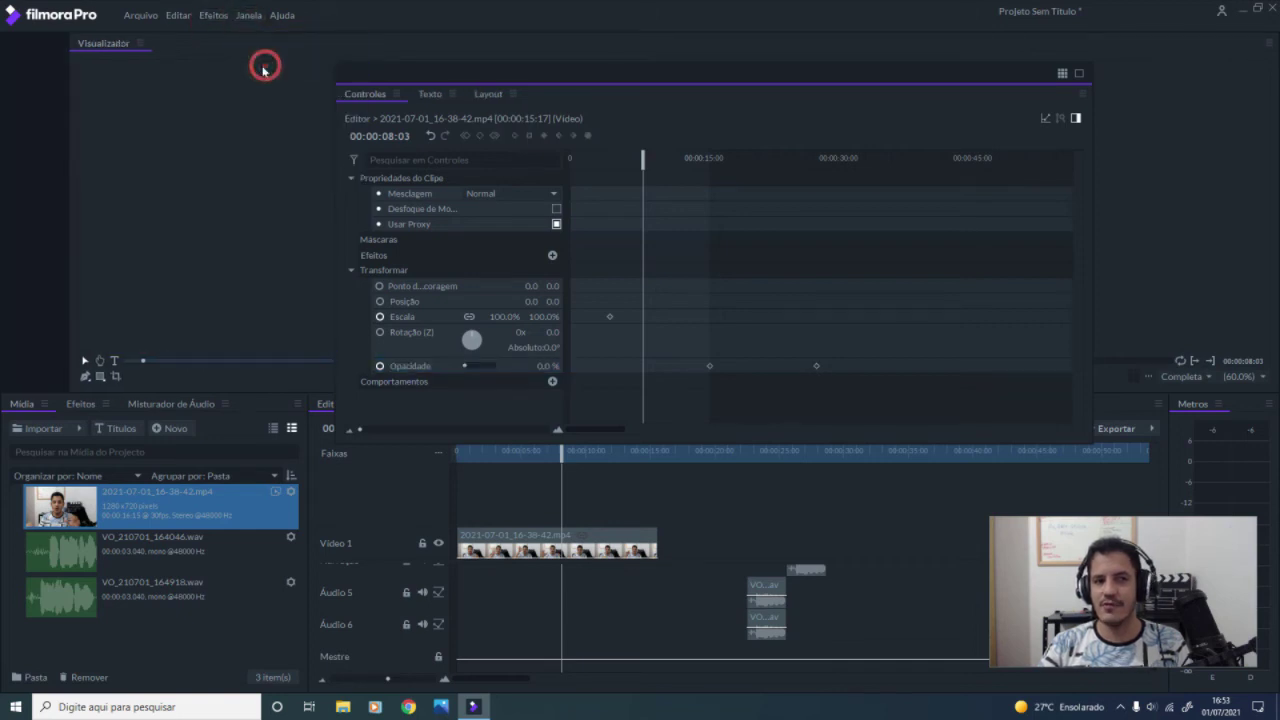
Hide the Controles panel from the floating group and reposition the floating window lower over the viewer
click(249, 16)
click(264, 84)
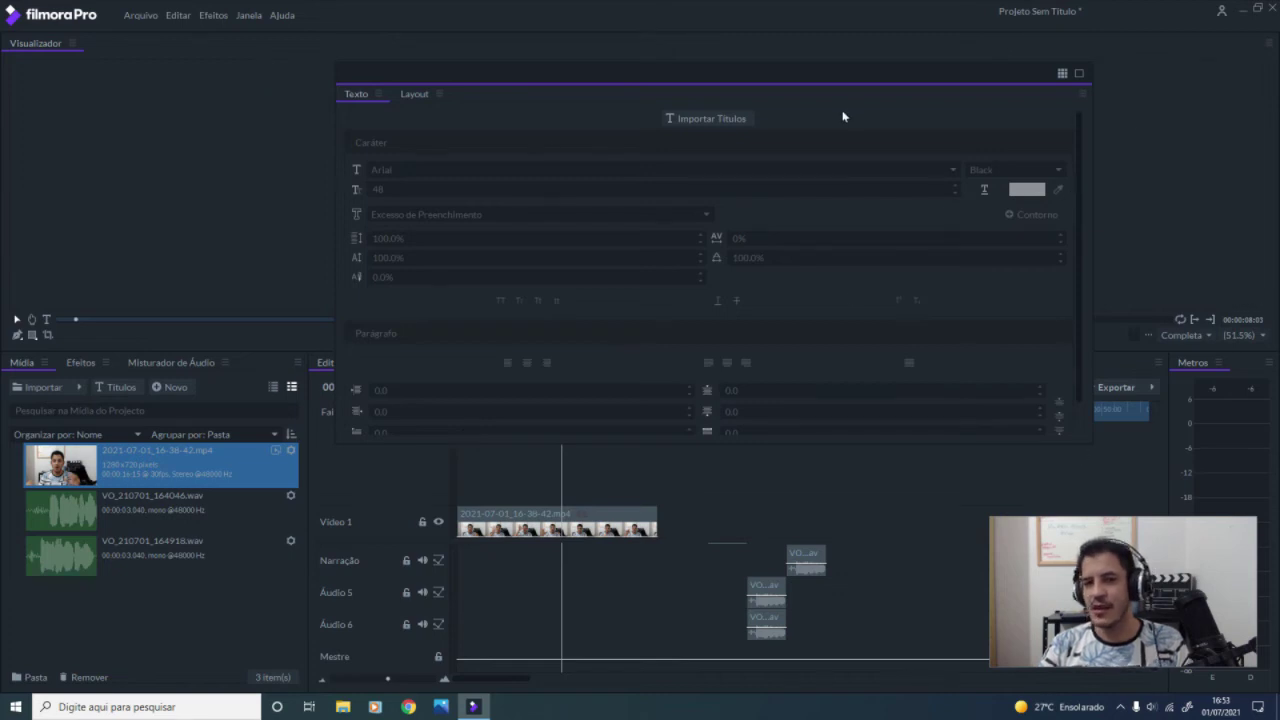
drag(822, 82, 477, 91)
Switch to the saved CORTES workspace and select the video clip in the timeline
click(250, 15)
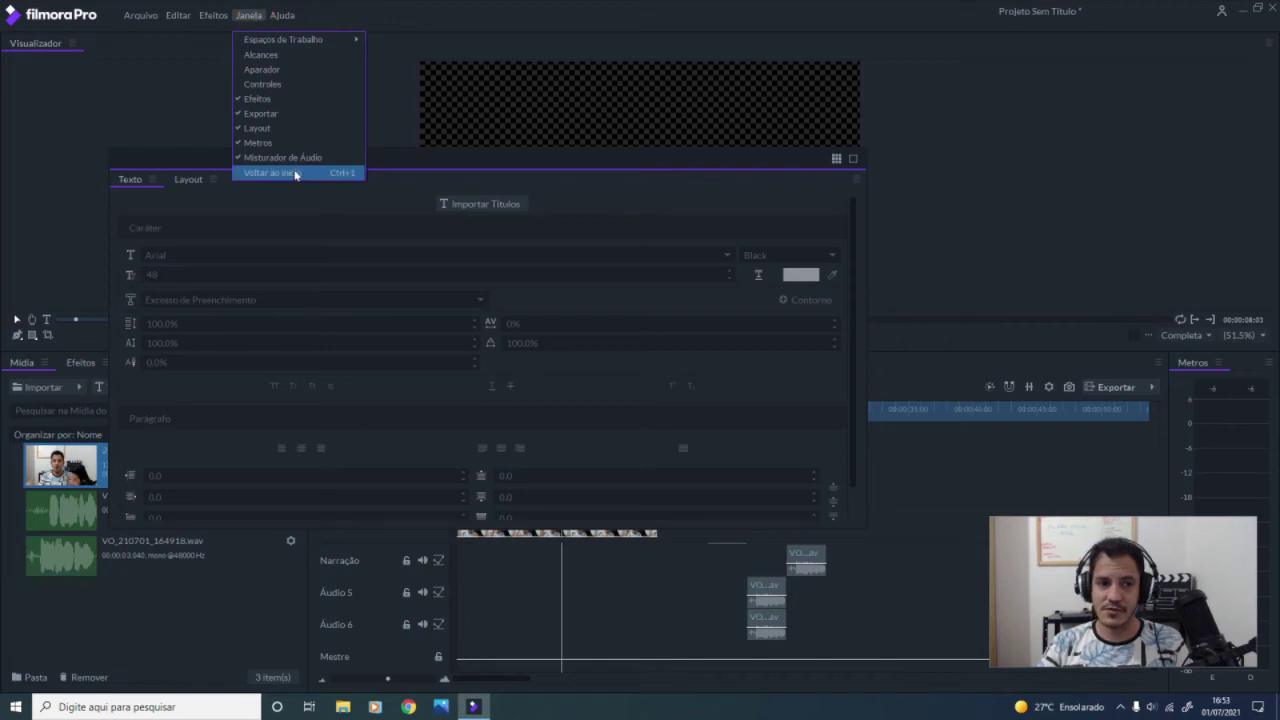
mouse_move(318, 40)
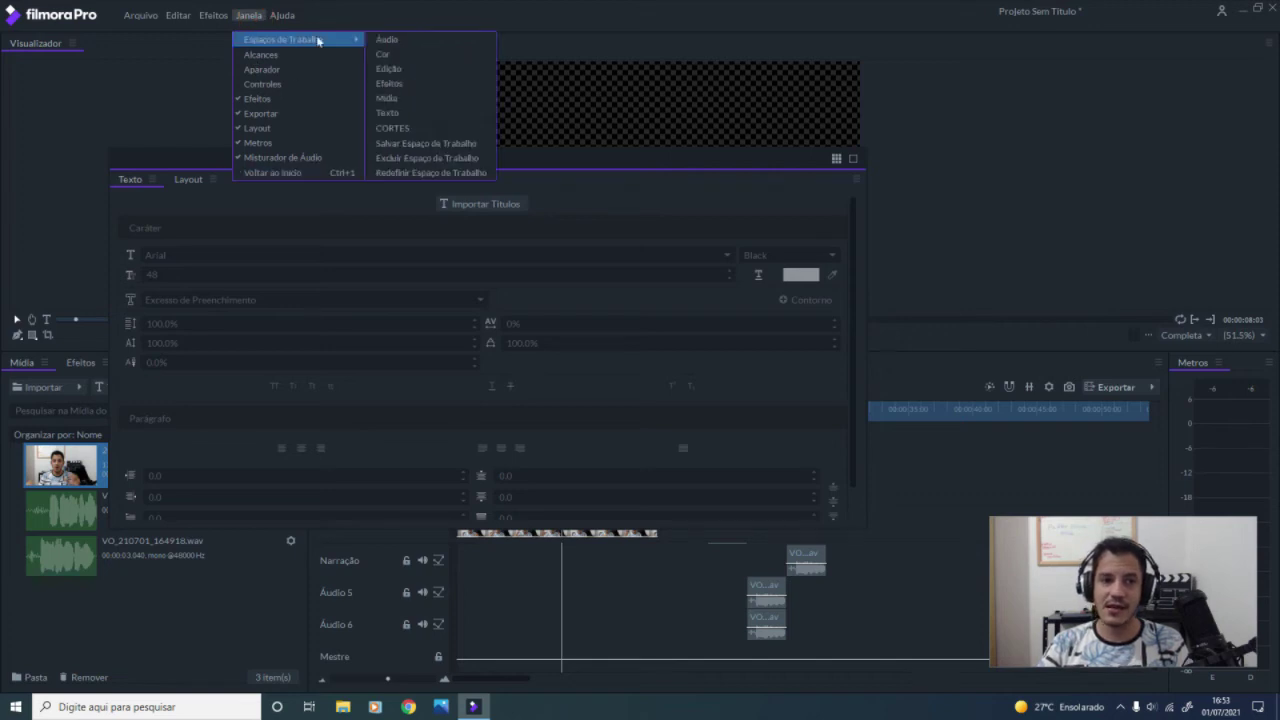
click(394, 129)
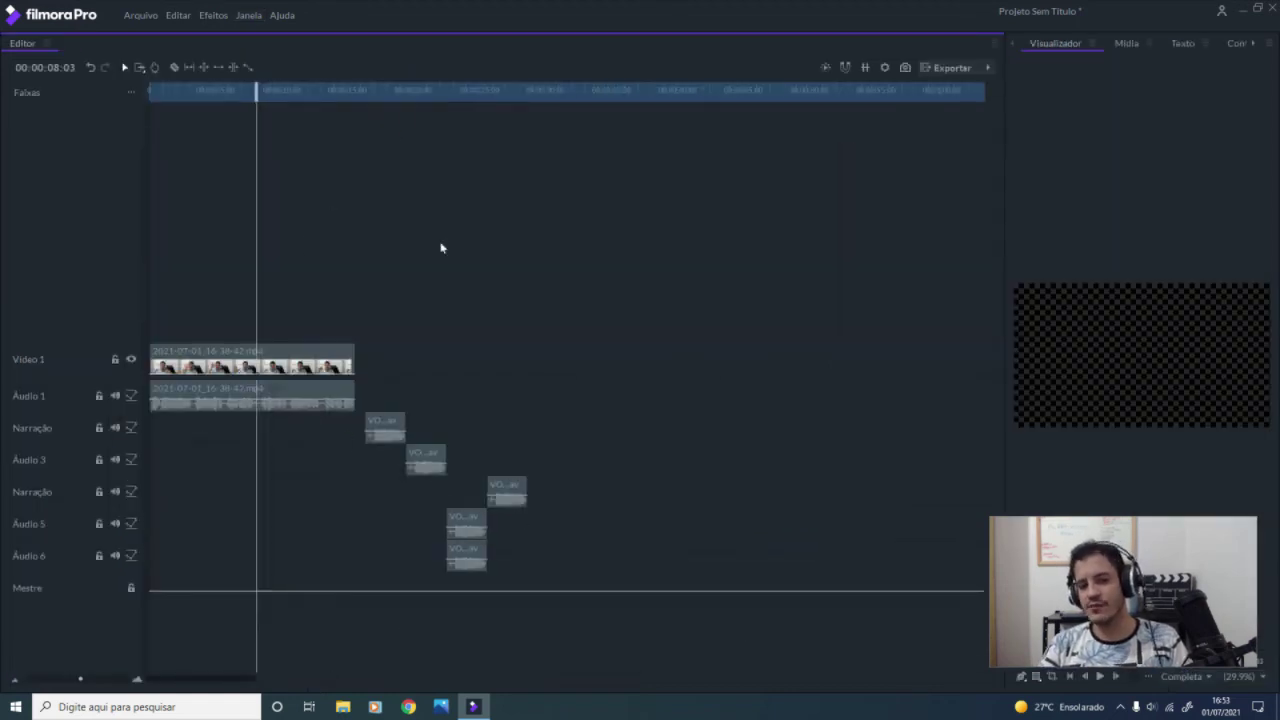
click(250, 367)
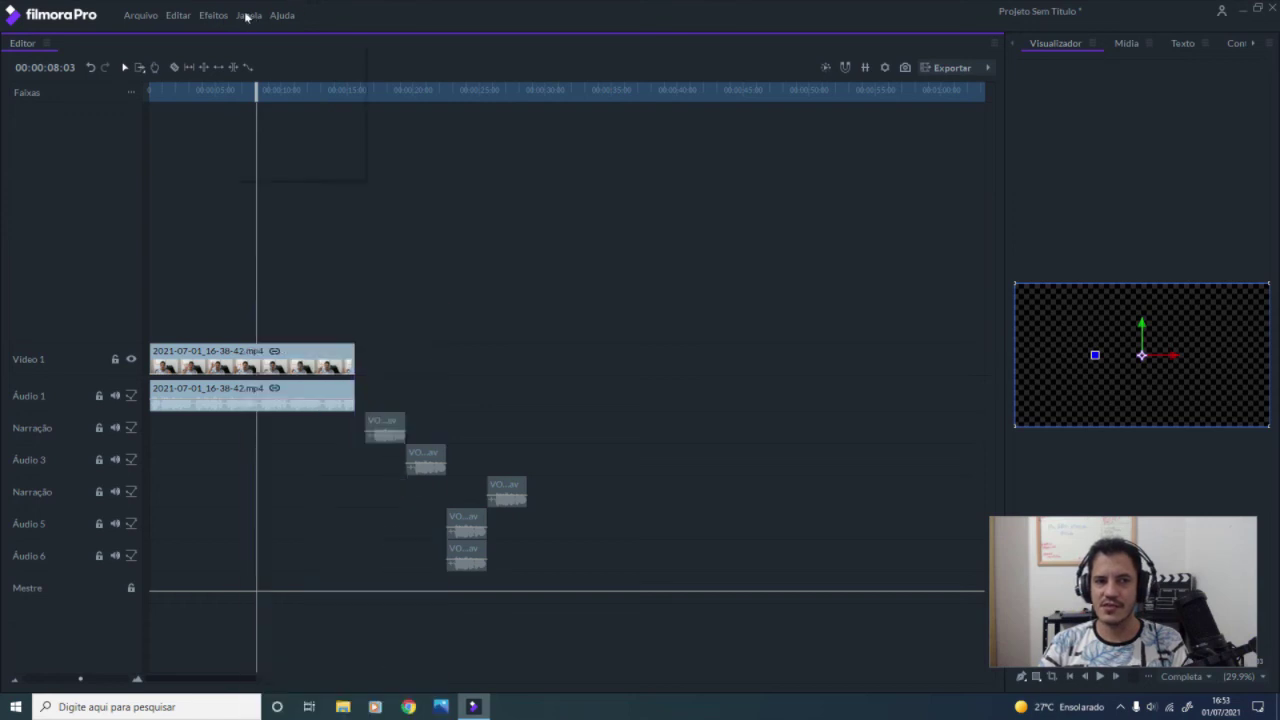
Reset the workspace to restore the default panel arrangement
click(248, 15)
mouse_move(276, 38)
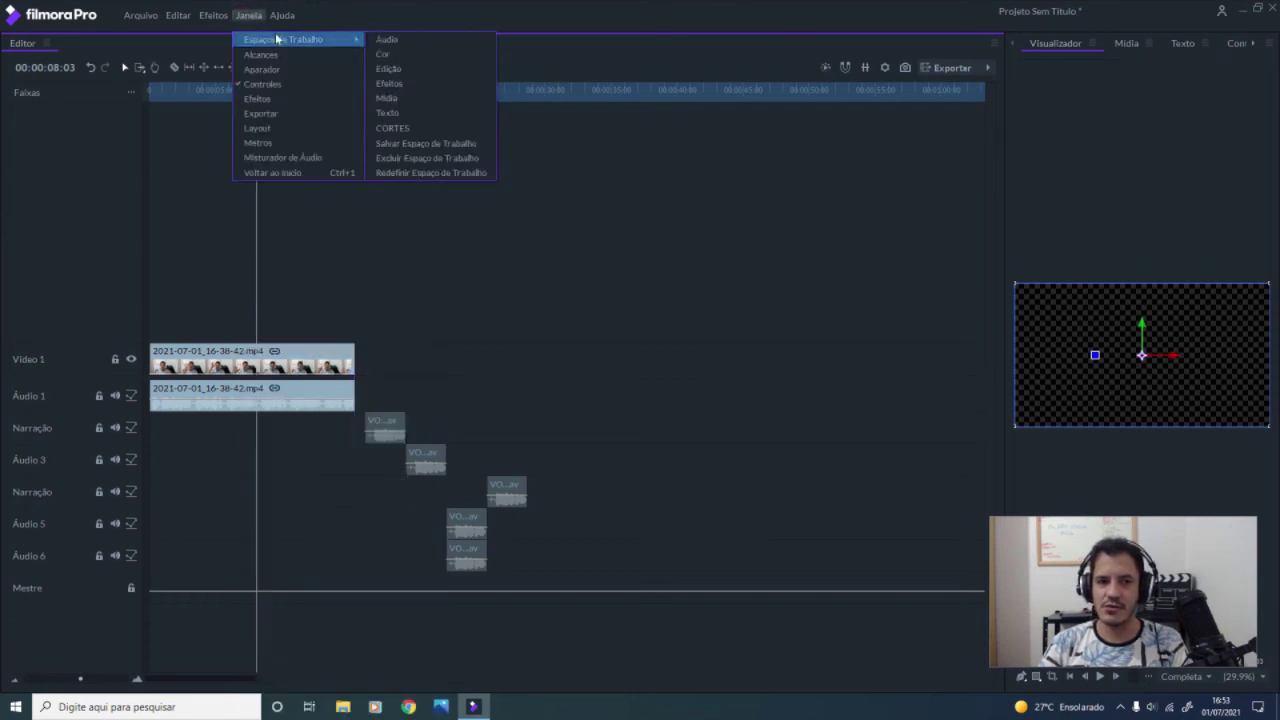
click(445, 172)
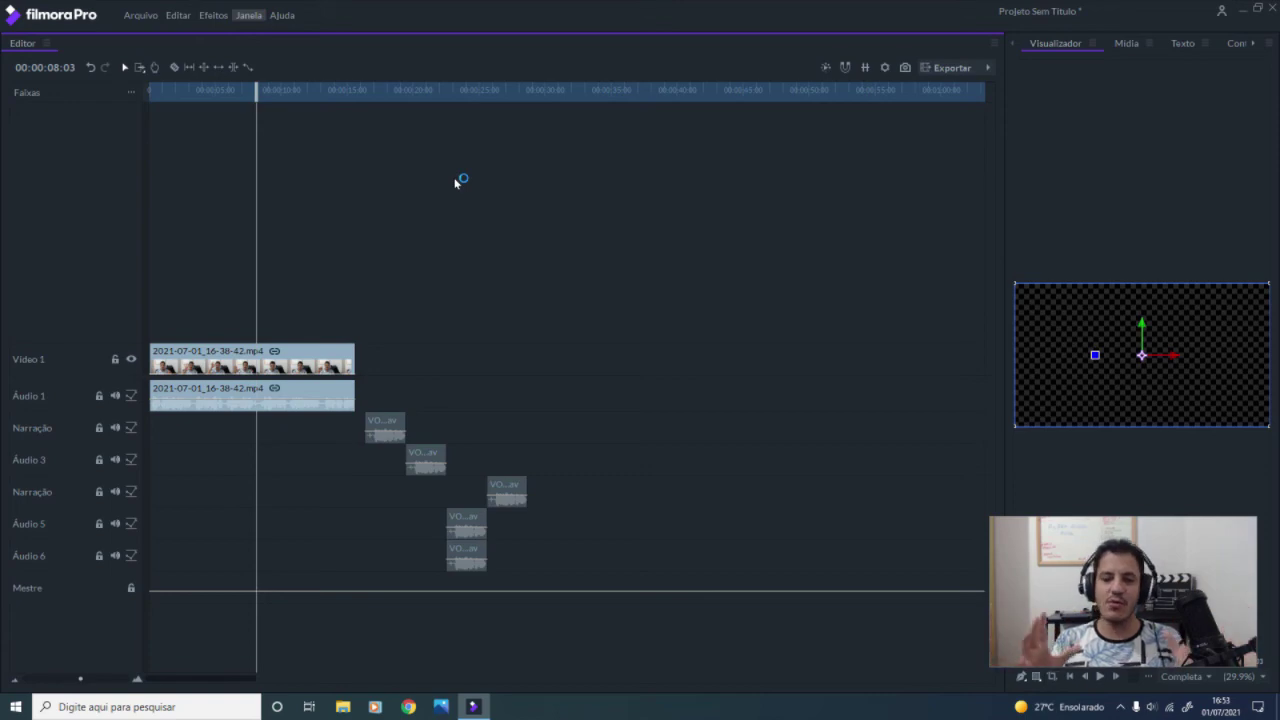
key(grave)
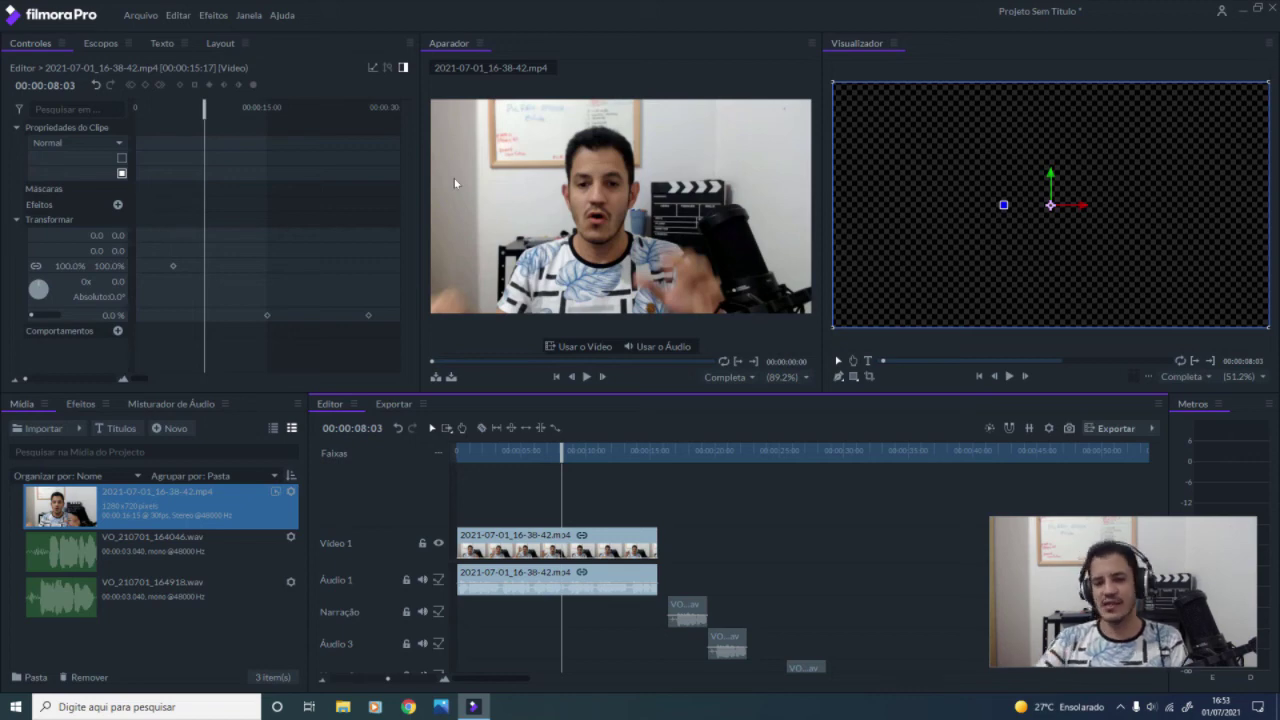
Rearrange the voice-over clips on the lower audio tracks so that they line up at about 00:00:22
scroll(790, 588, down, 1)
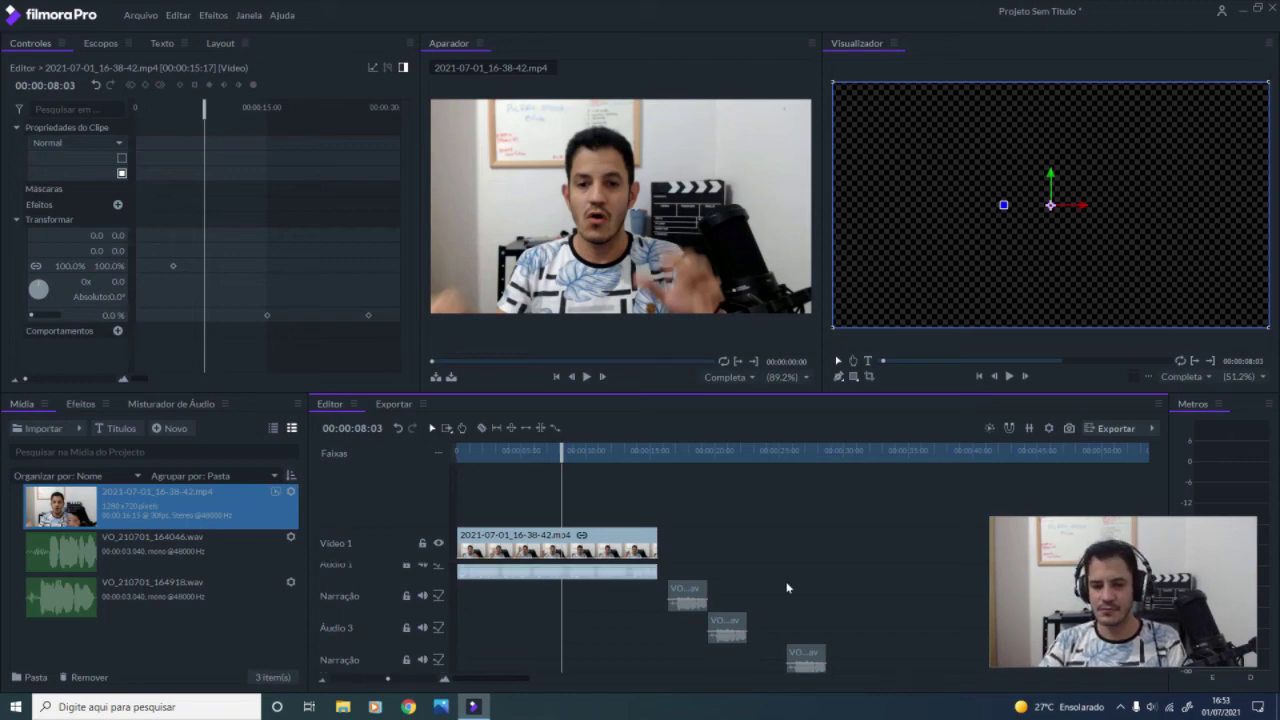
click(808, 652)
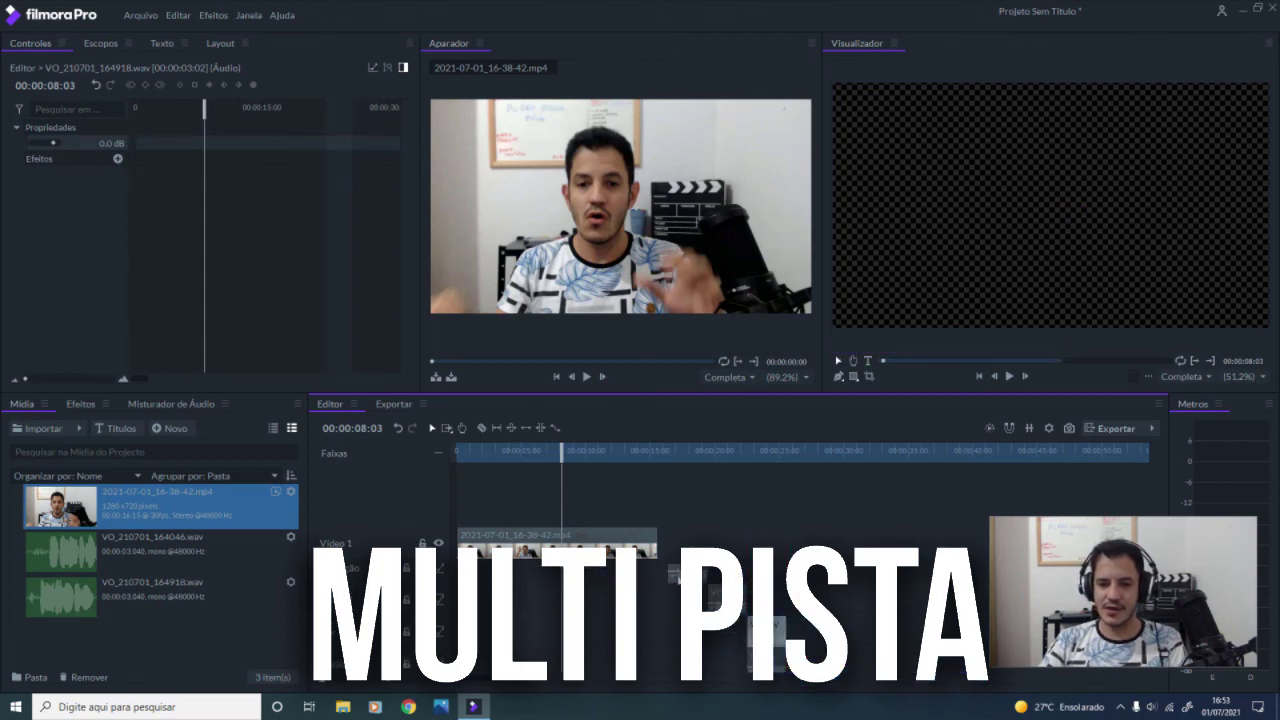
click(718, 605)
mouse_move(730, 615)
mouse_down()
mouse_move(715, 600)
mouse_move(766, 612)
mouse_move(780, 632)
mouse_up()
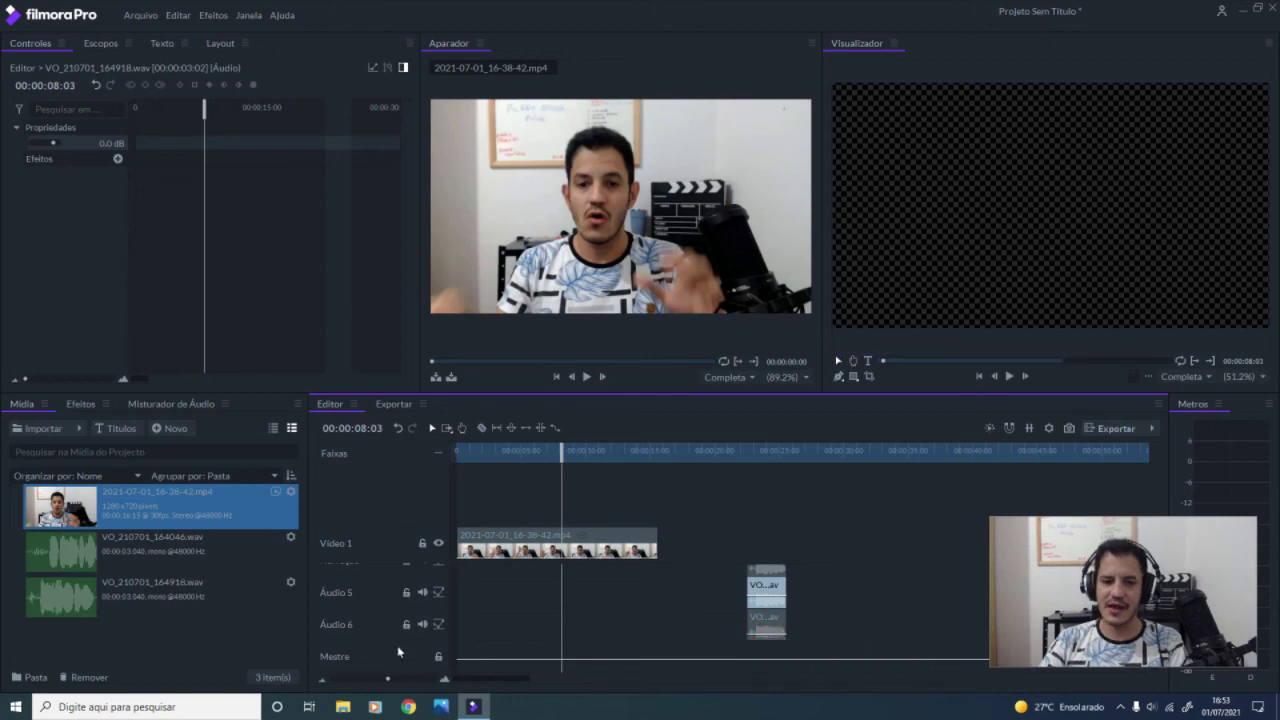
Add an audio track below Áudio 6 and move the voice-over clip from Áudio 6 onto it at about 00:00:27
click(421, 657)
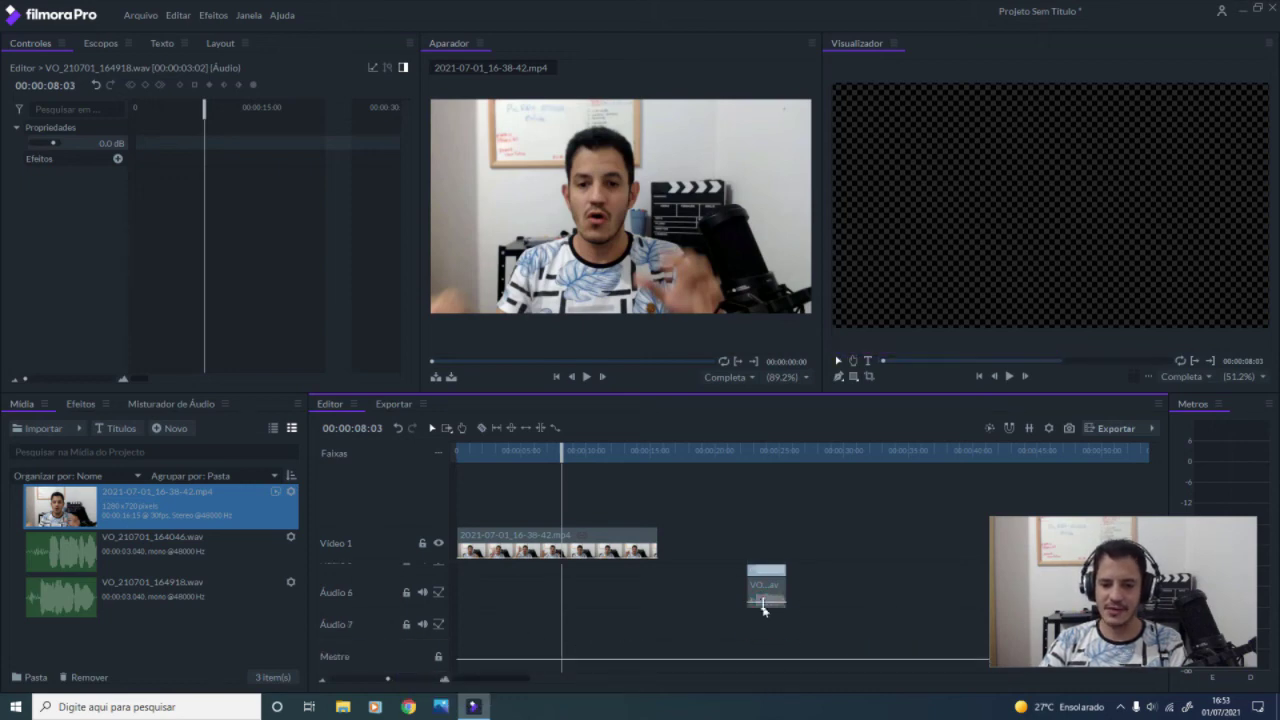
drag(766, 600, 827, 628)
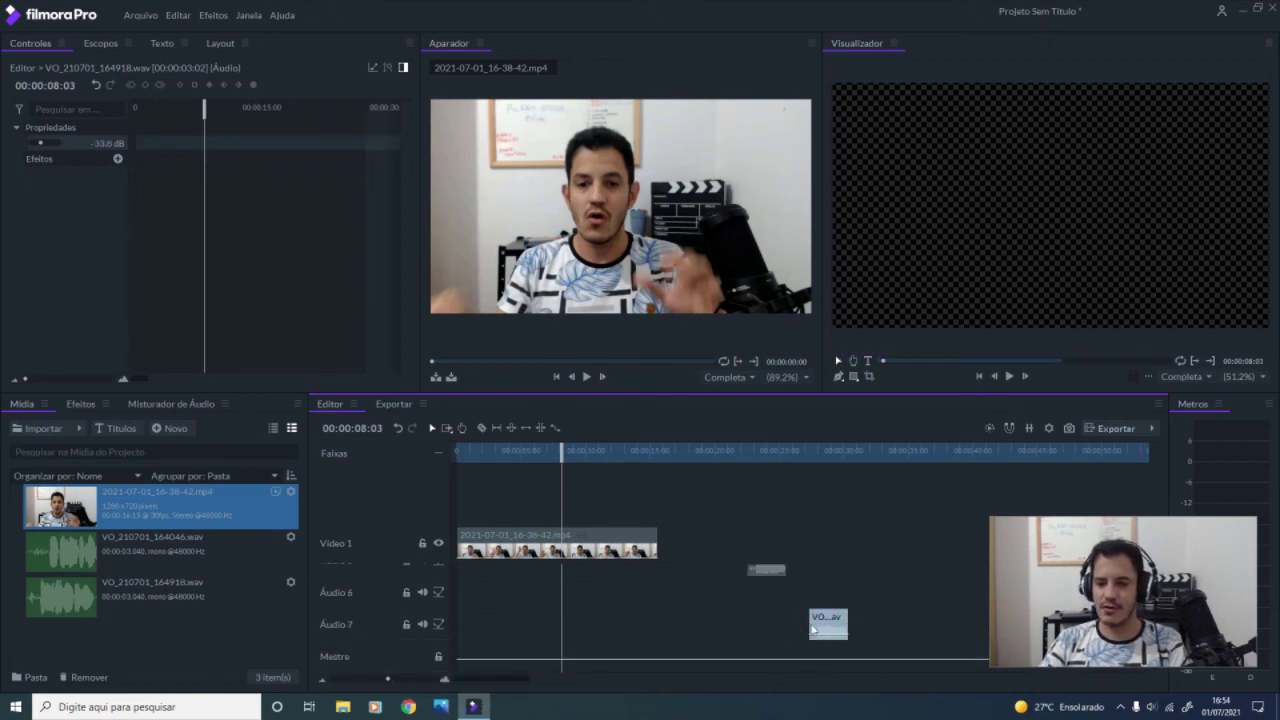
right_click(621, 636)
click(388, 506)
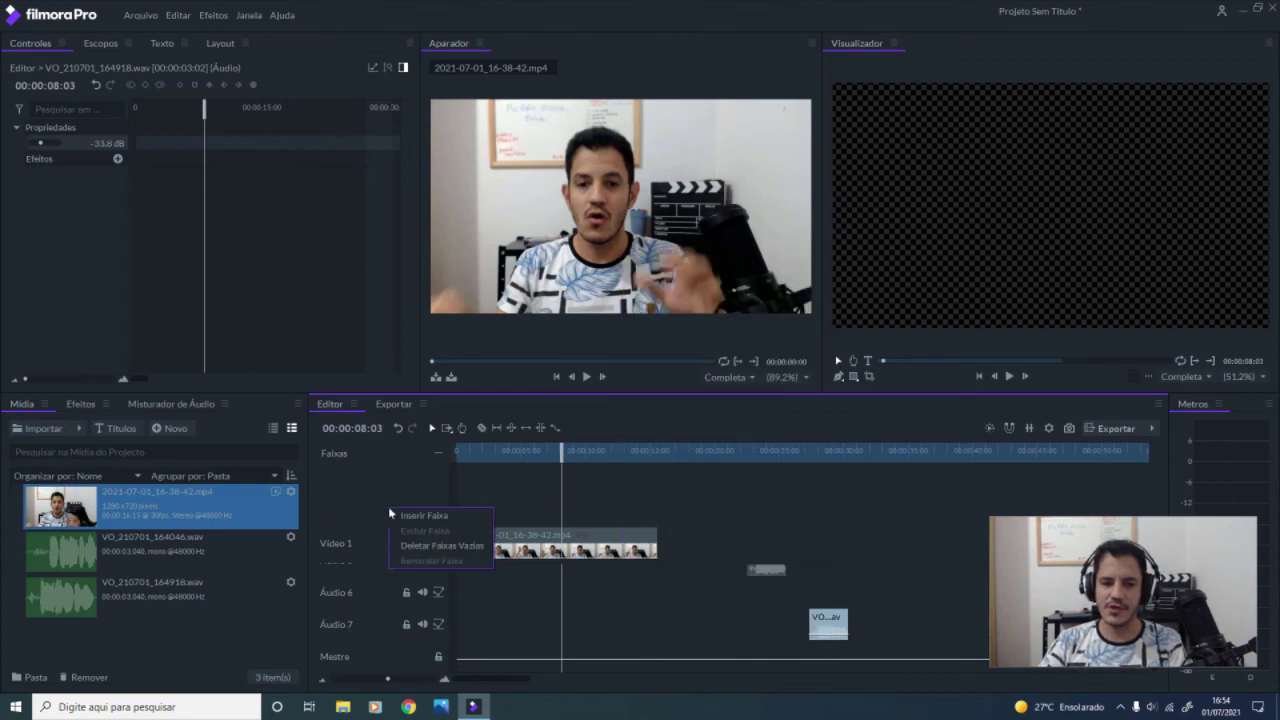
right_click(522, 512)
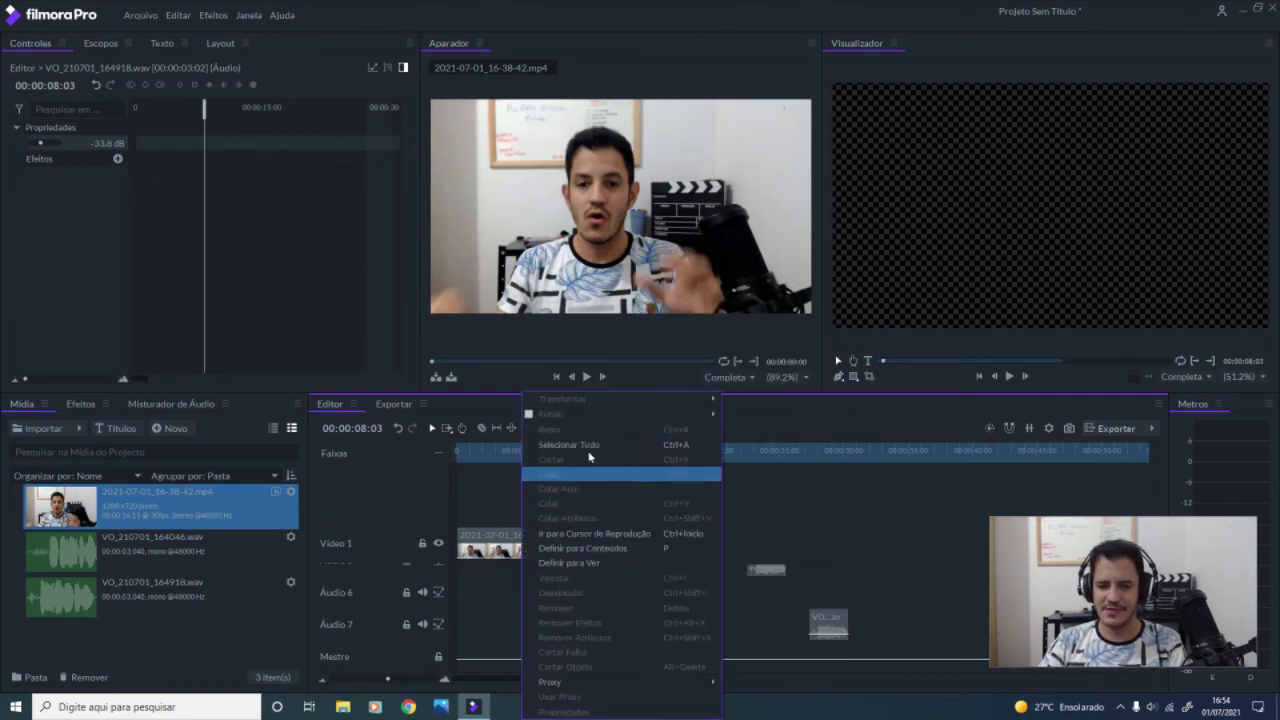
click(481, 474)
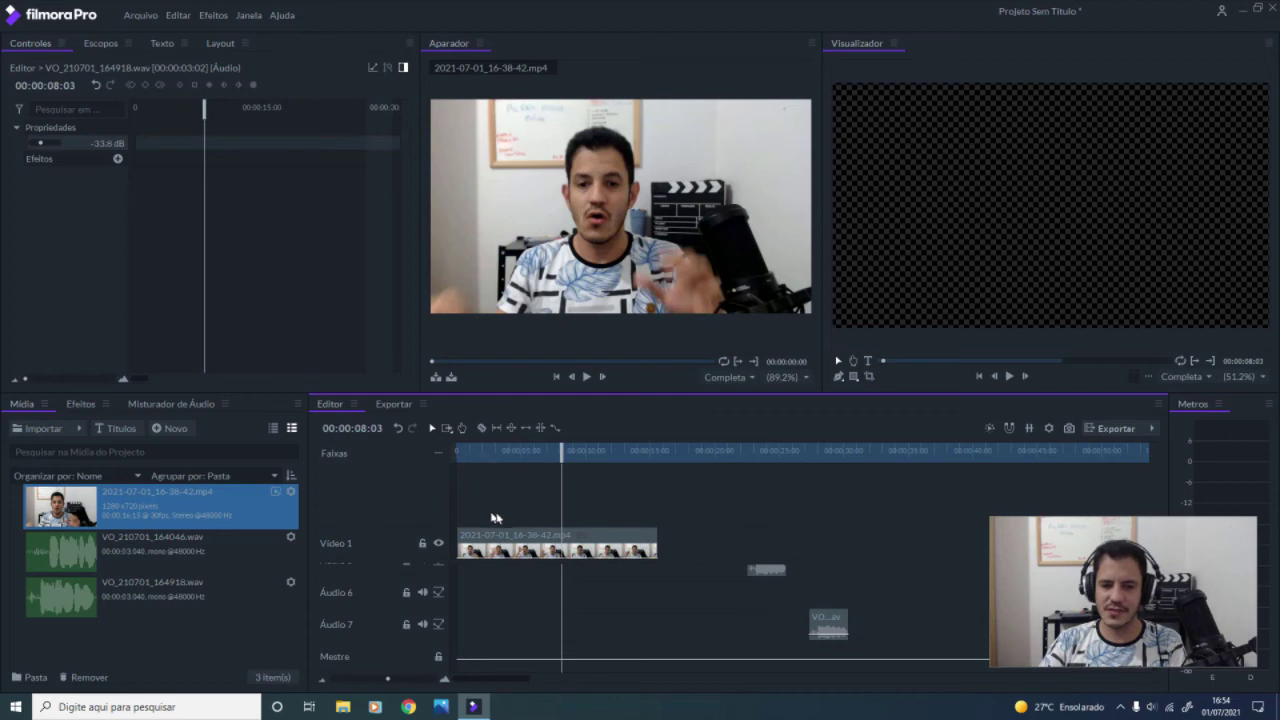
Place two copies of the video clip on new tracks above Vídeo 1, starting at about 00:00:01 and 00:00:15
click(540, 532)
drag(540, 532, 548, 507)
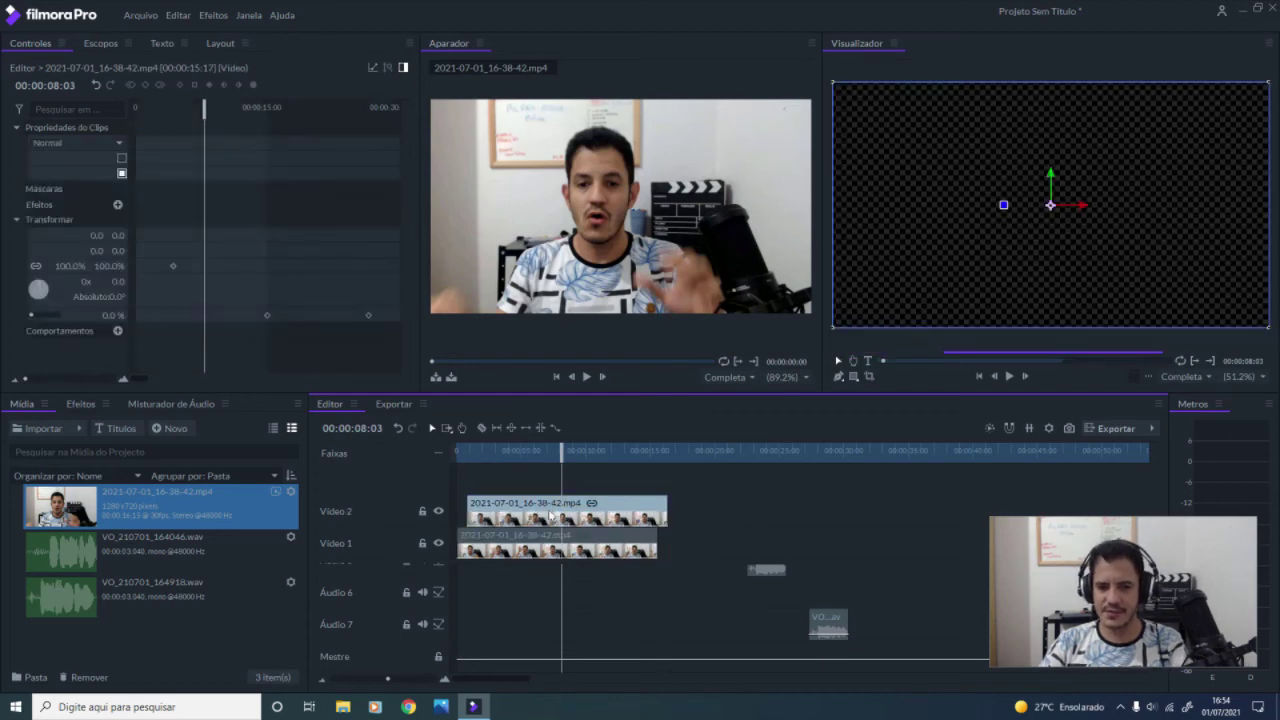
drag(717, 480, 719, 476)
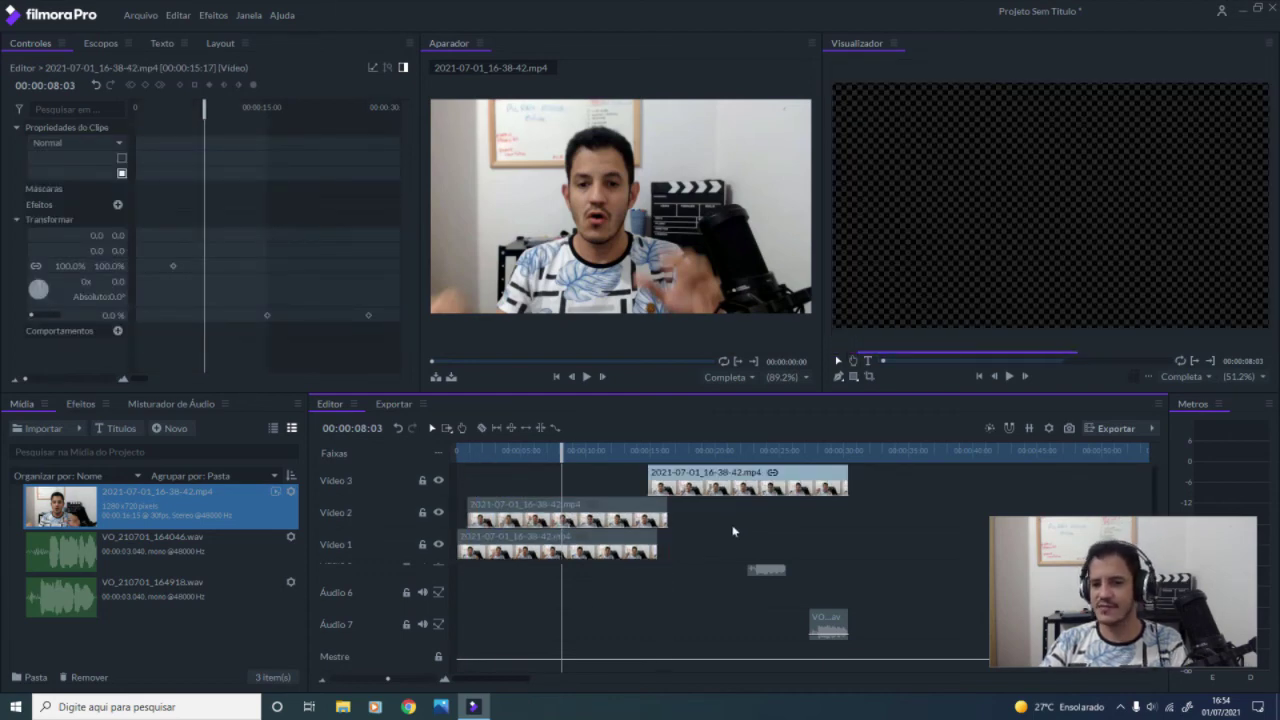